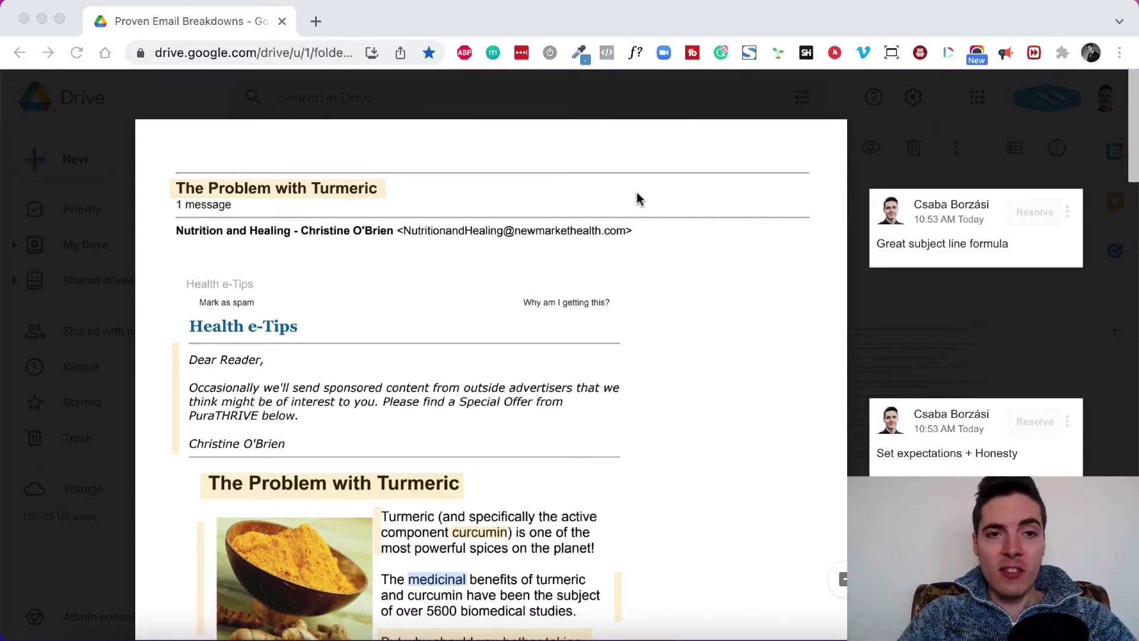
scroll(501, 303, "down", 3)
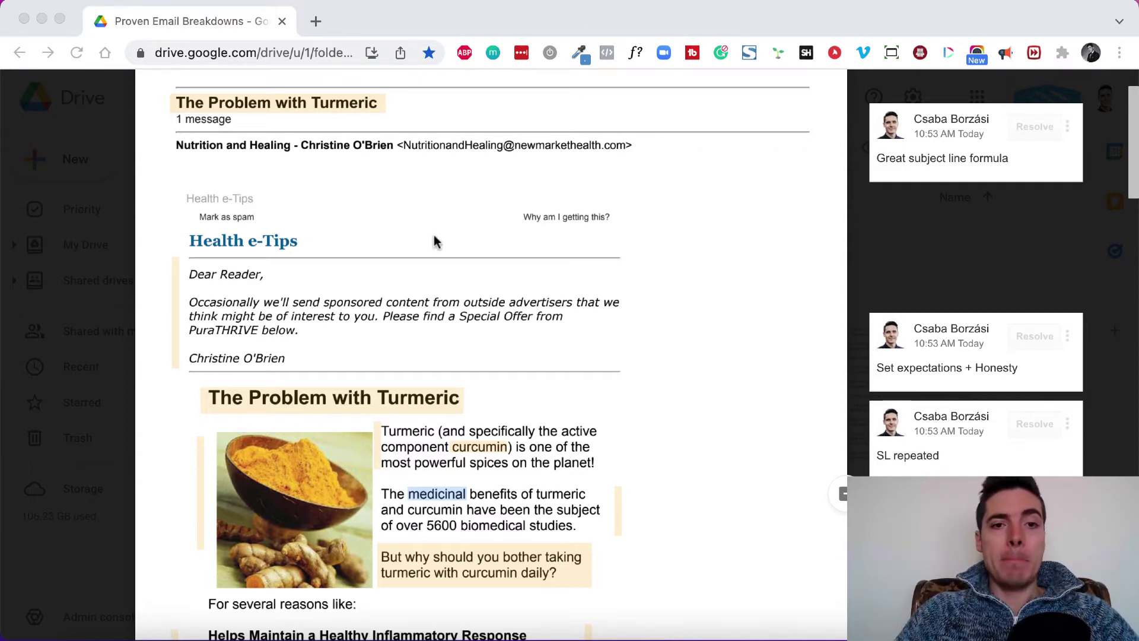
scroll(434, 237, "down", 3)
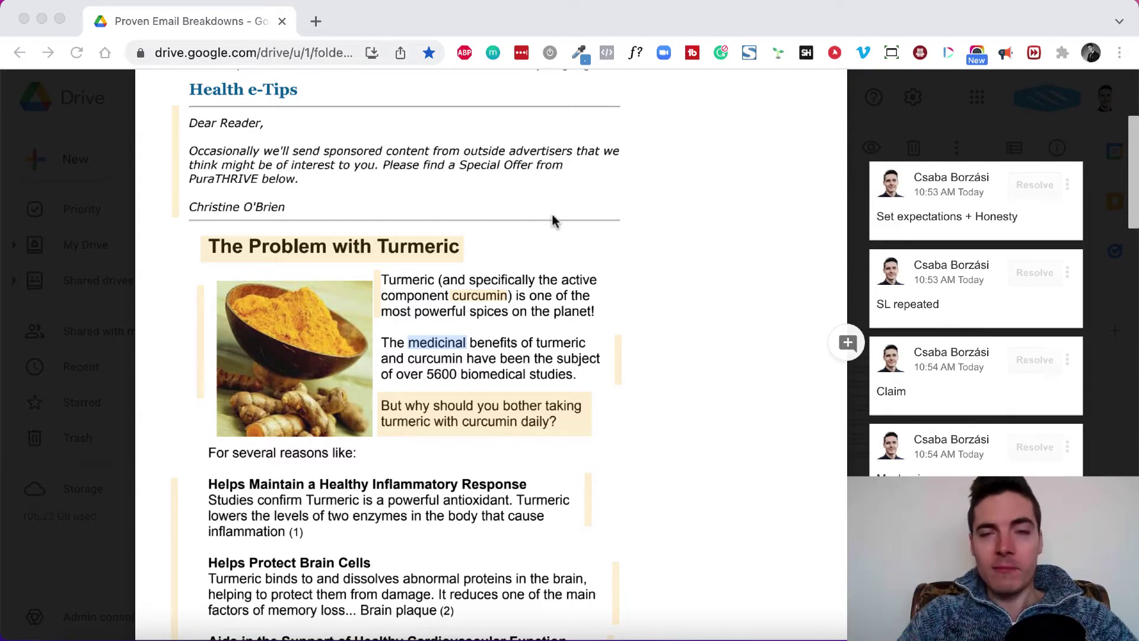
scroll(613, 254, "up", 4)
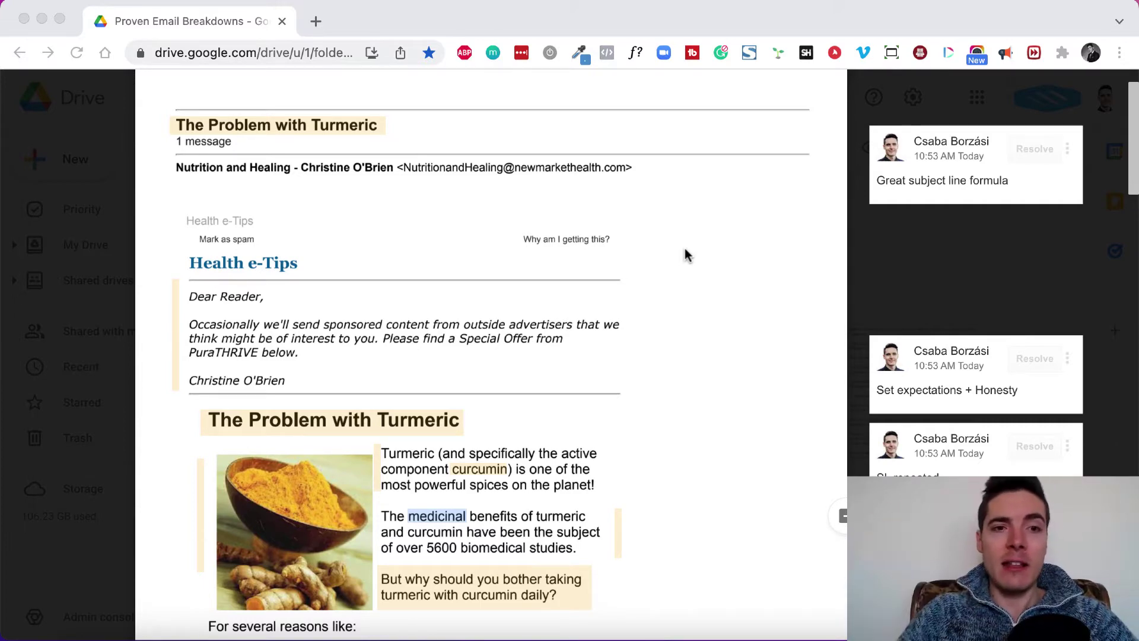
scroll(664, 216, "up", 2)
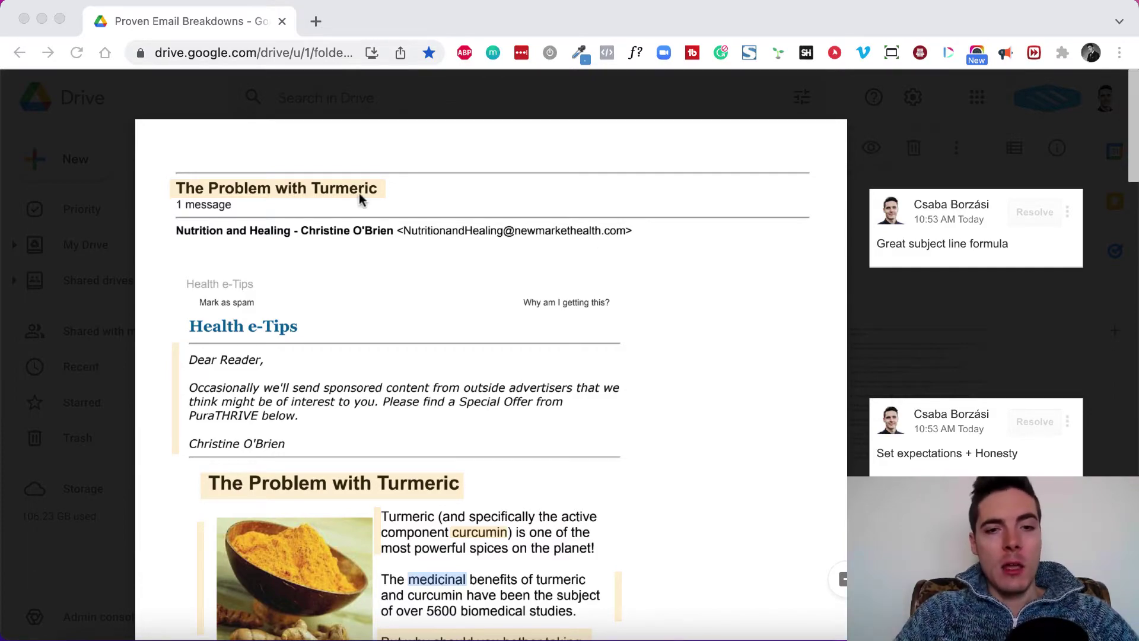
scroll(360, 200, "down", 12)
scroll(360, 200, "down", 10)
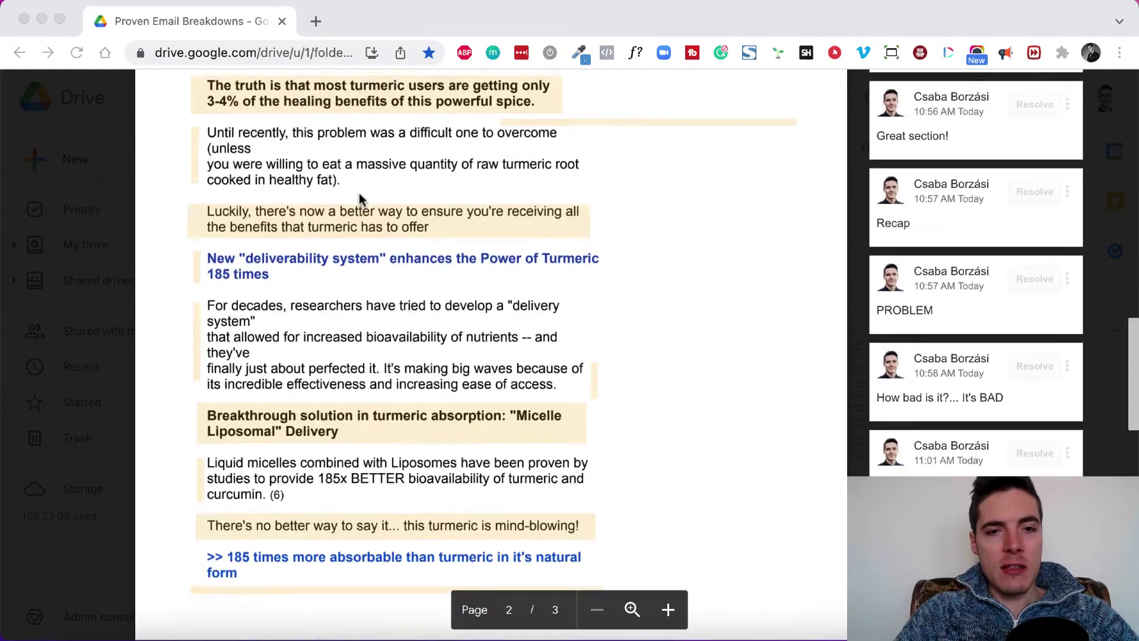
scroll(358, 193, "up", 12)
scroll(358, 193, "up", 10)
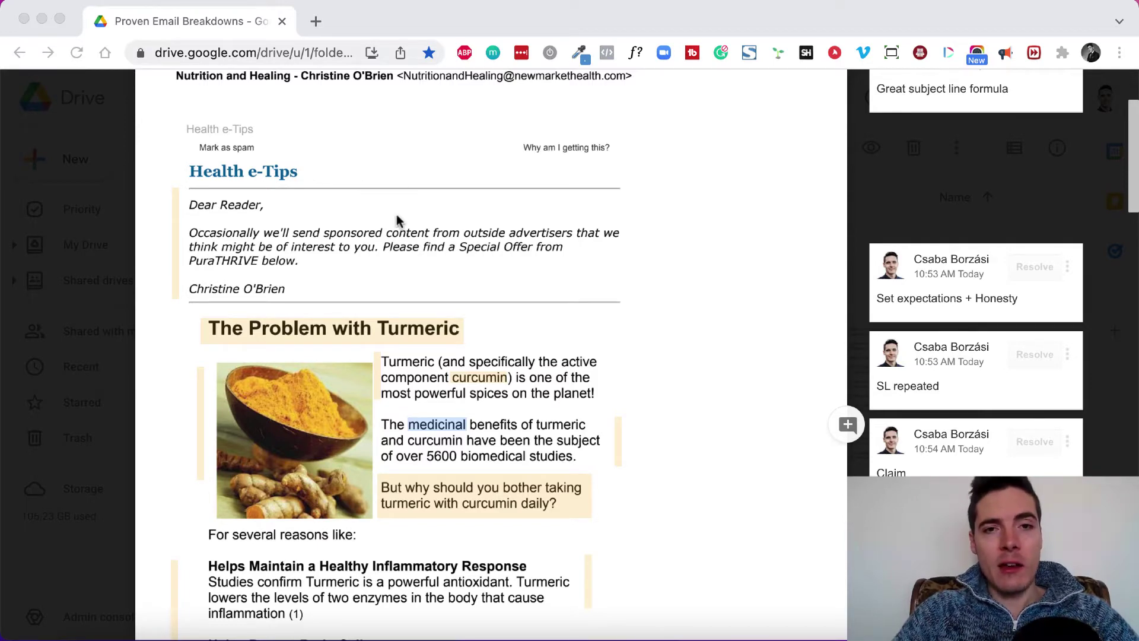
scroll(396, 219, "down", 3)
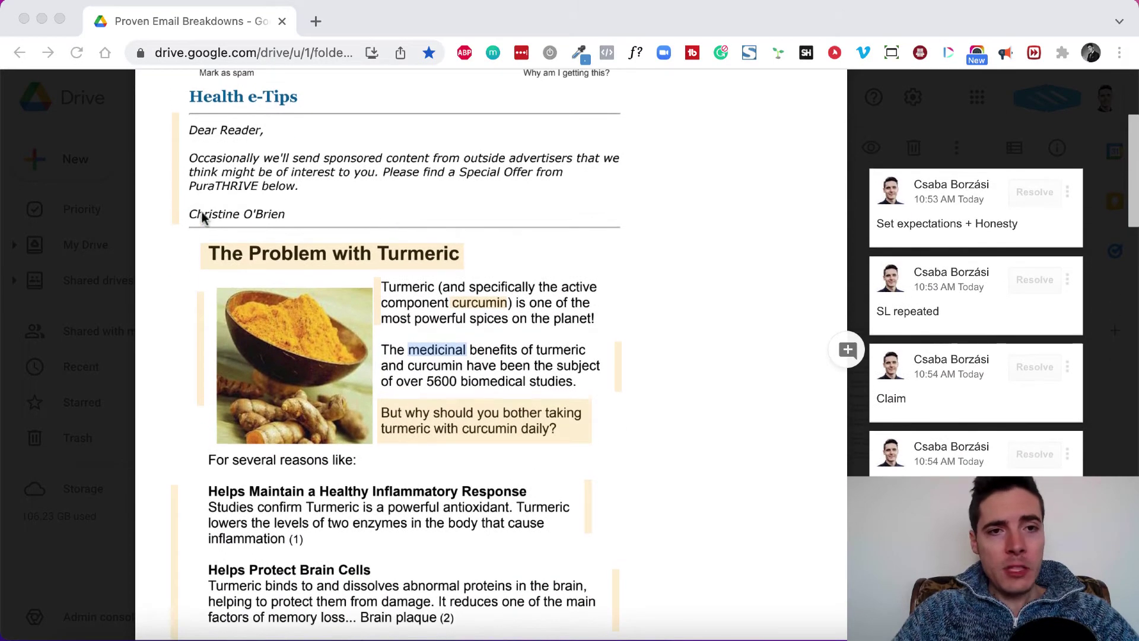
Step: Open the 'Set expectations + Honesty' disclaimer comment, then the 'SL repeated' comment on the heading
left_click(175, 150)
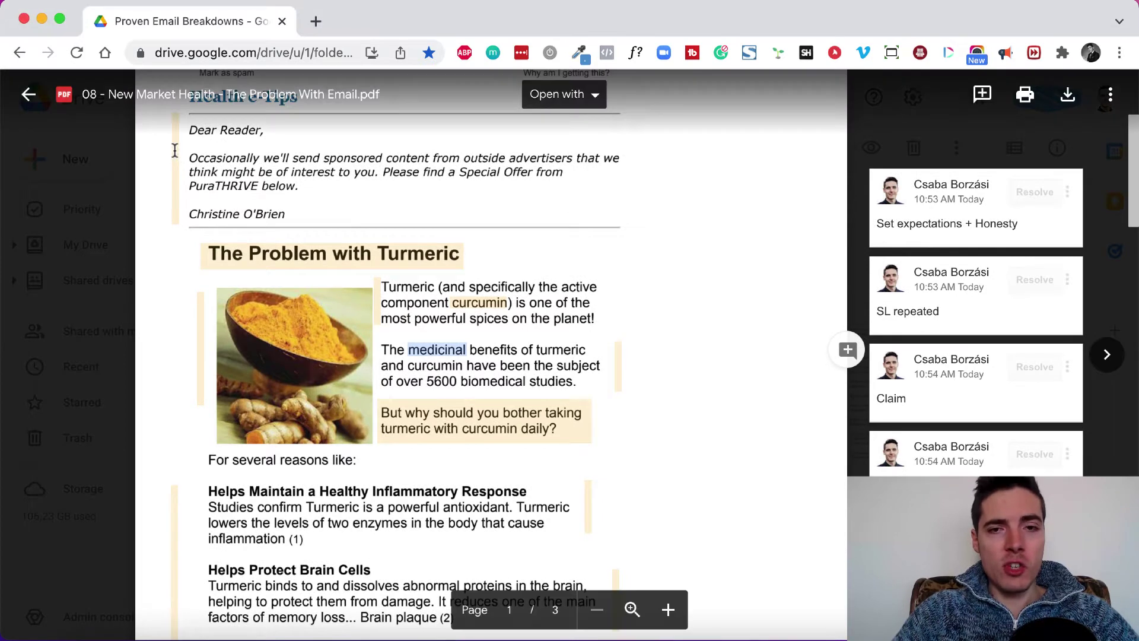
left_click(175, 149)
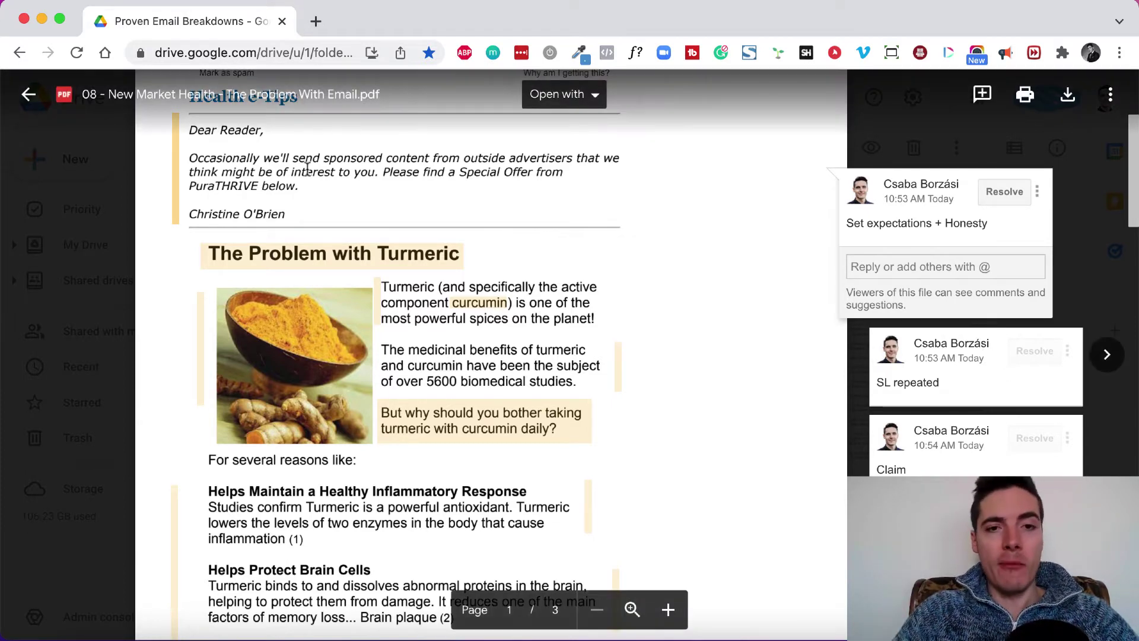
scroll(307, 168, "down", 3)
scroll(307, 168, "up", 1)
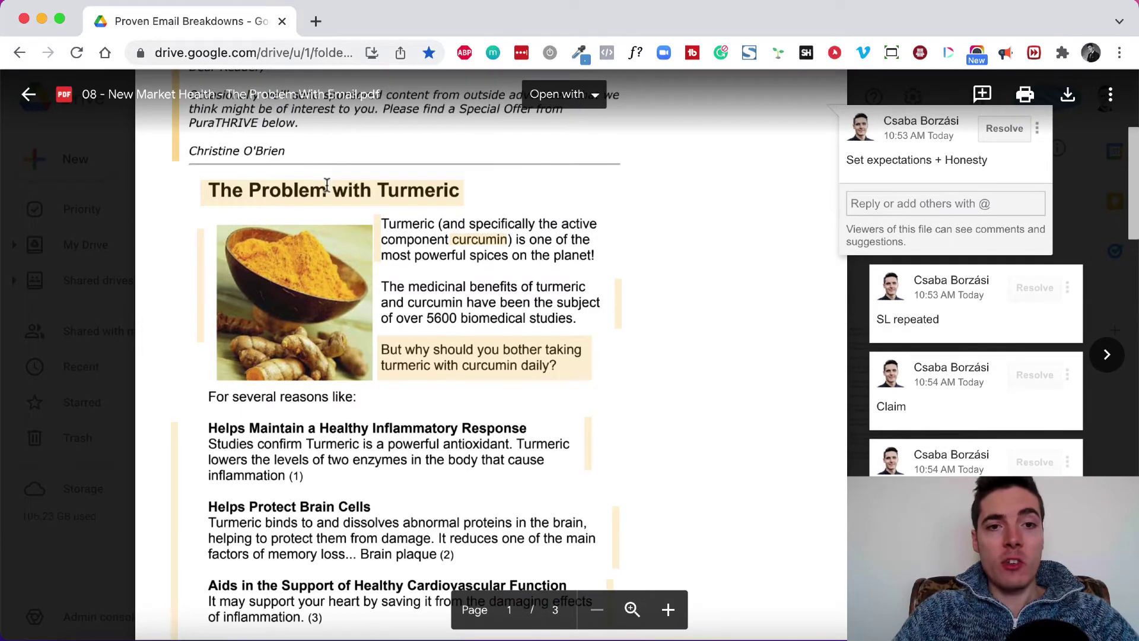
left_click(326, 185)
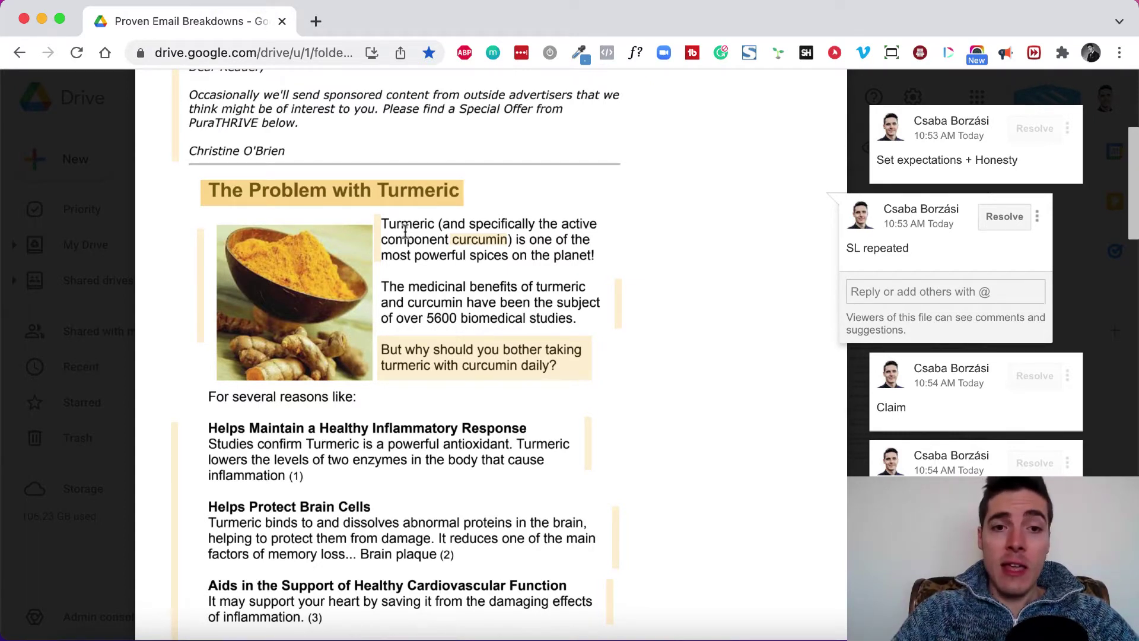
Step: Show the 'Claim' comment on the opening turmeric paragraph, then collapse it again
scroll(530, 235, "down", 1)
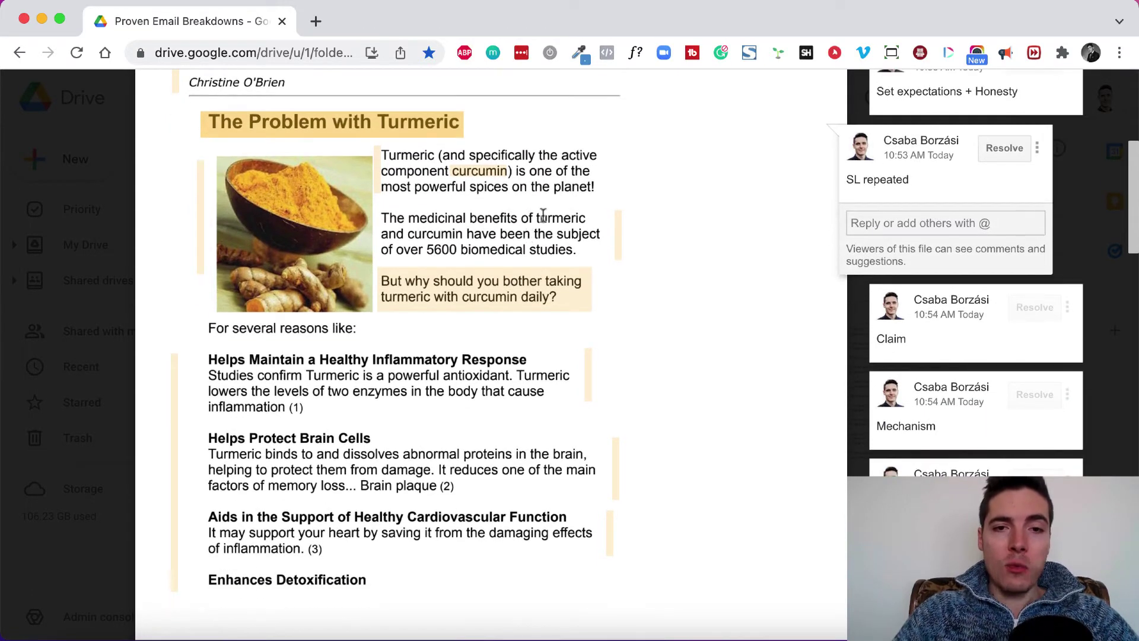
left_click(377, 161)
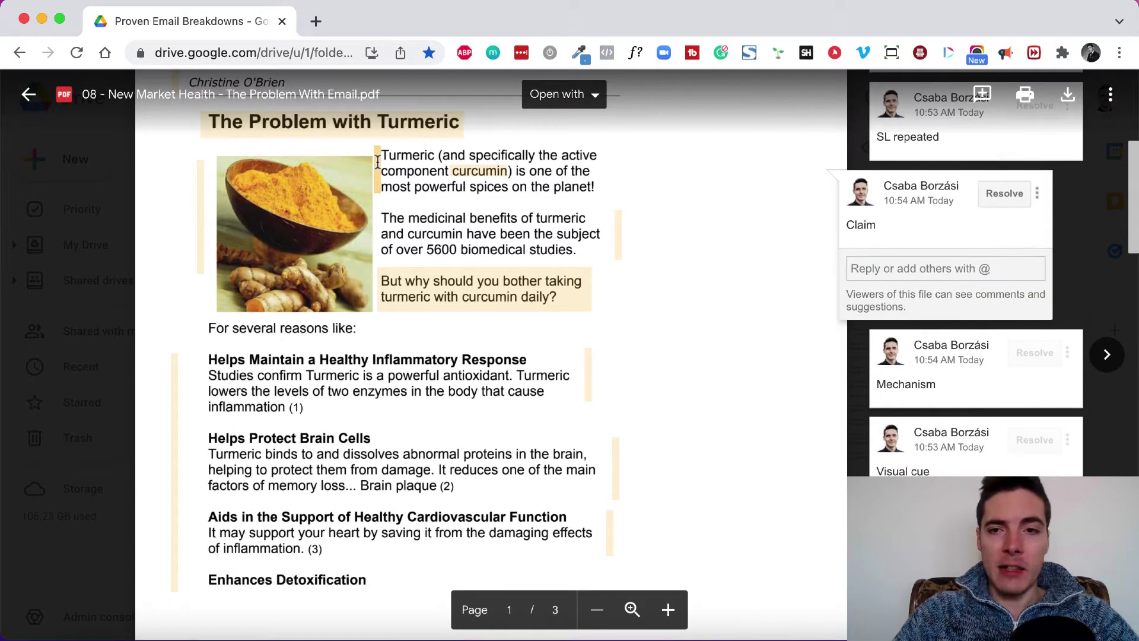
left_click(490, 177)
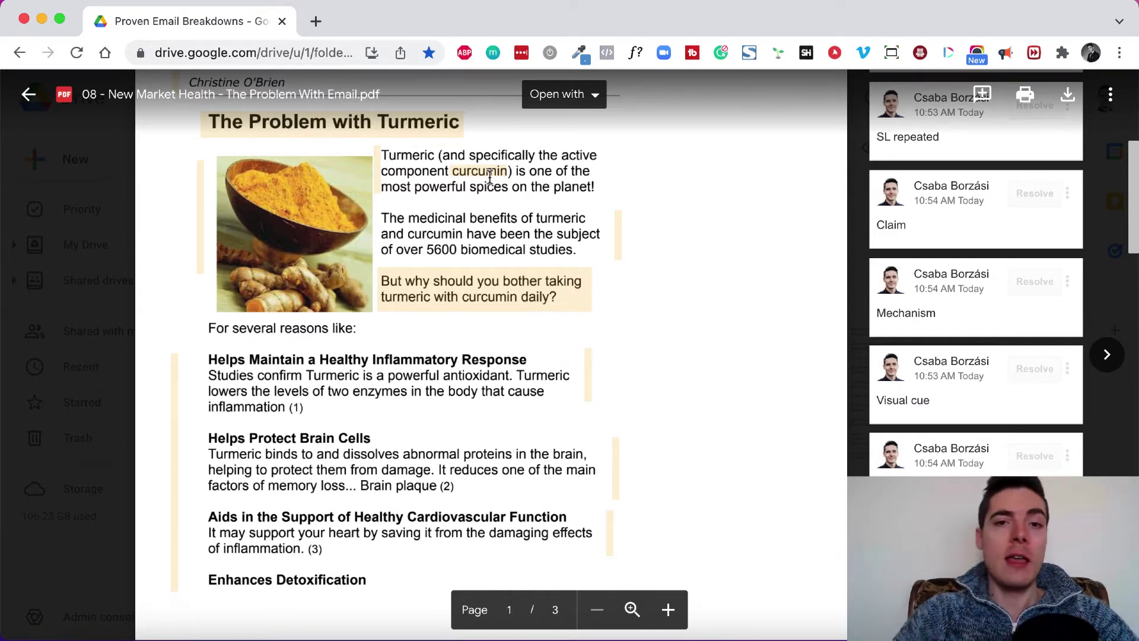
Step: Reopen the 'Claim' comment, then open 'Proof (w specifics)' on the medicinal benefits sentence
left_click(380, 171)
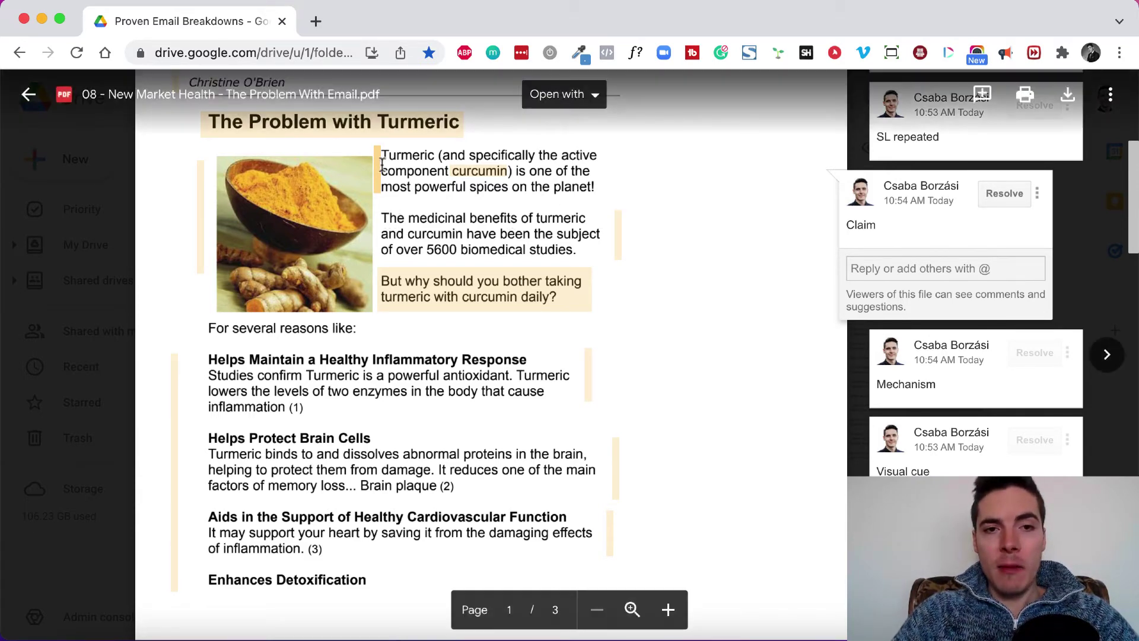
left_click(617, 239)
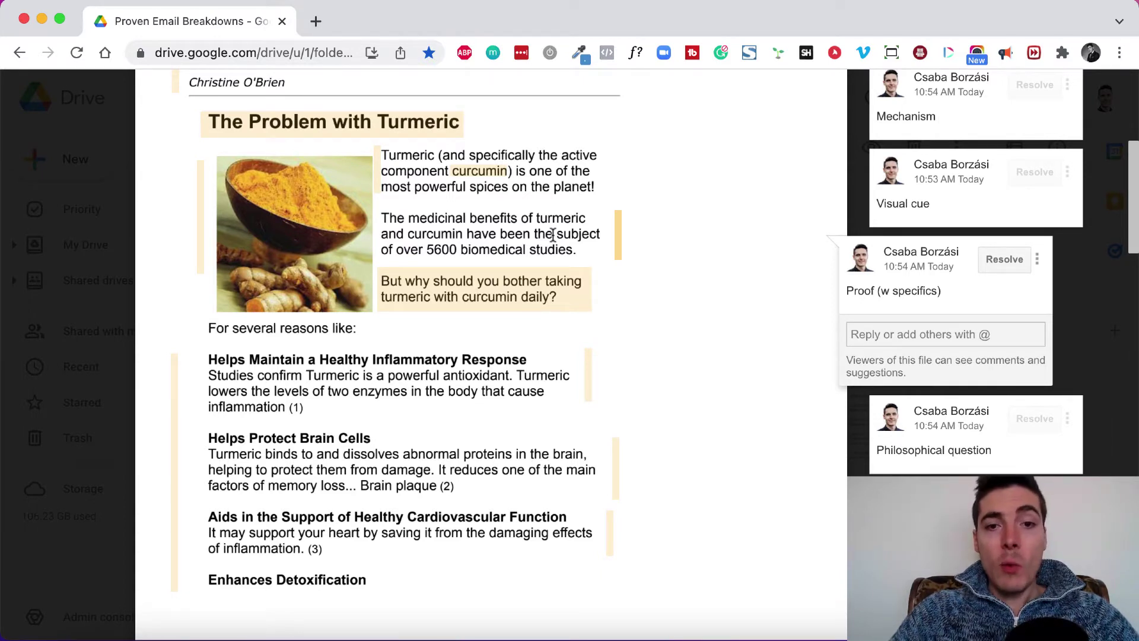
Step: Read the 'Philosophical question' comment on 'But why should you bother…', then close it
left_click(488, 293)
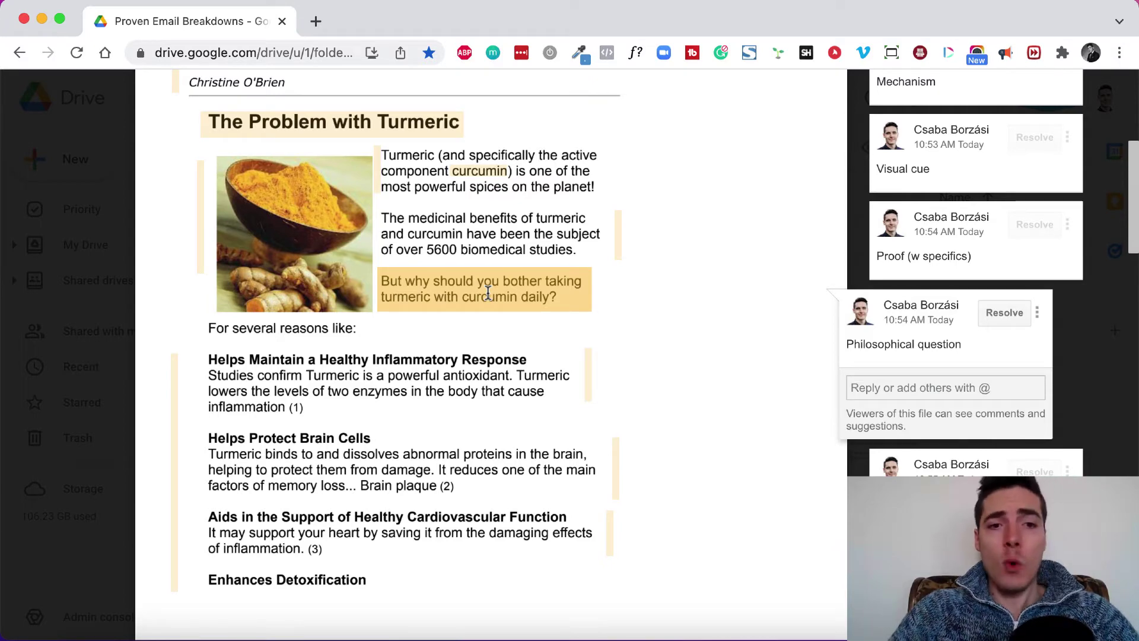
left_click(176, 429)
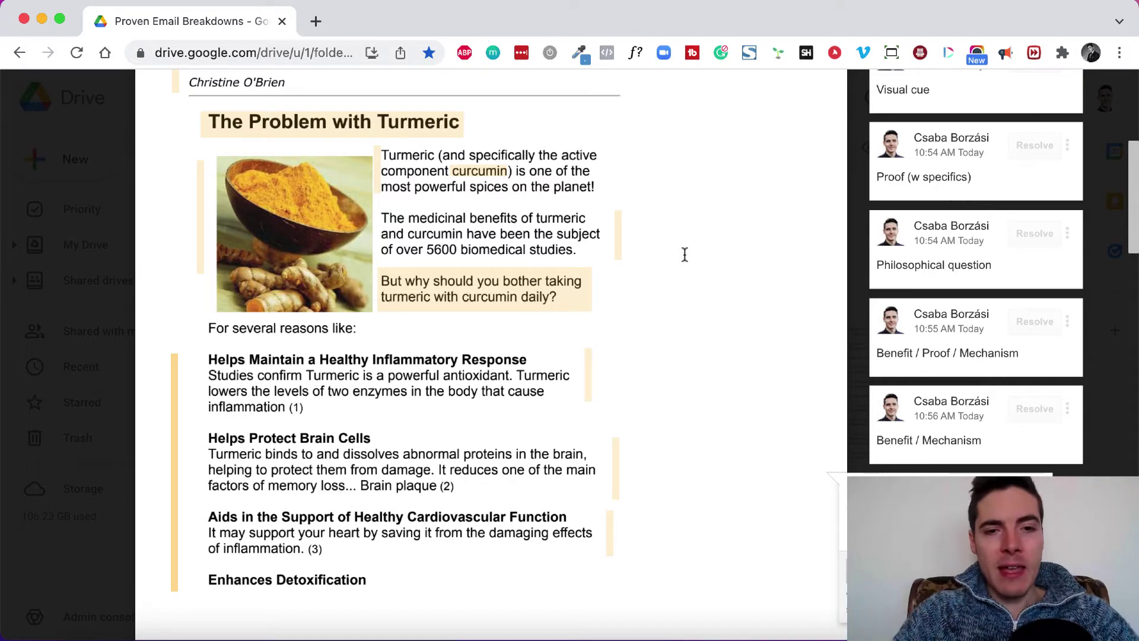
Step: Scroll through page 2 of the turmeric PDF and back up to the 'Features and Benefits' comment
scroll(664, 194, "down", 1)
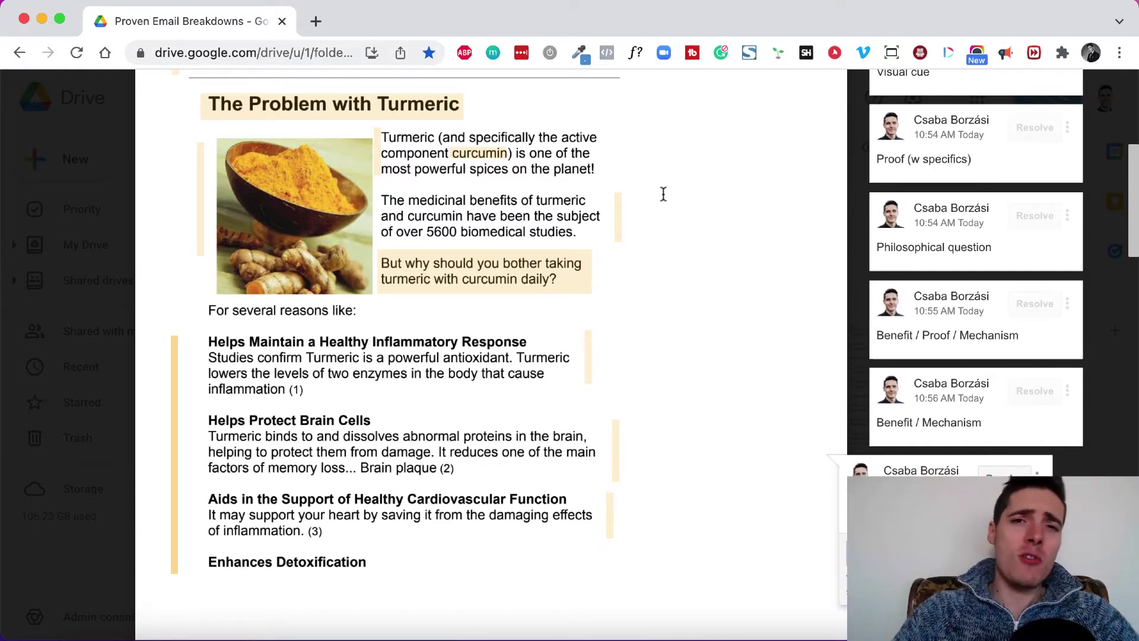
scroll(668, 185, "down", 2)
scroll(669, 185, "down", 1)
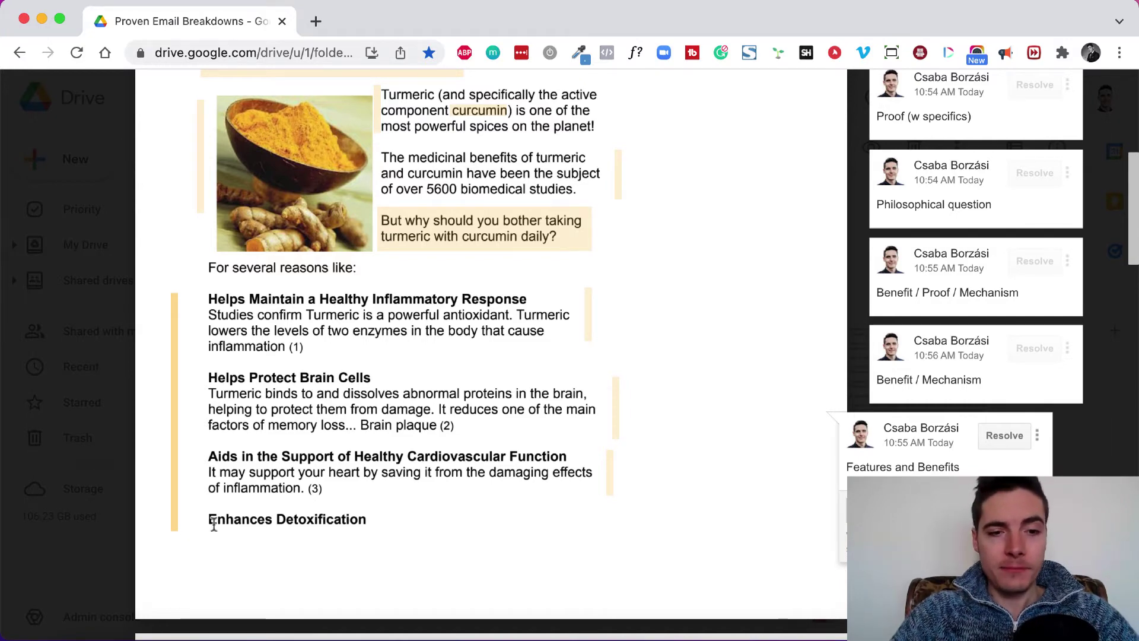
scroll(343, 378, "down", 3)
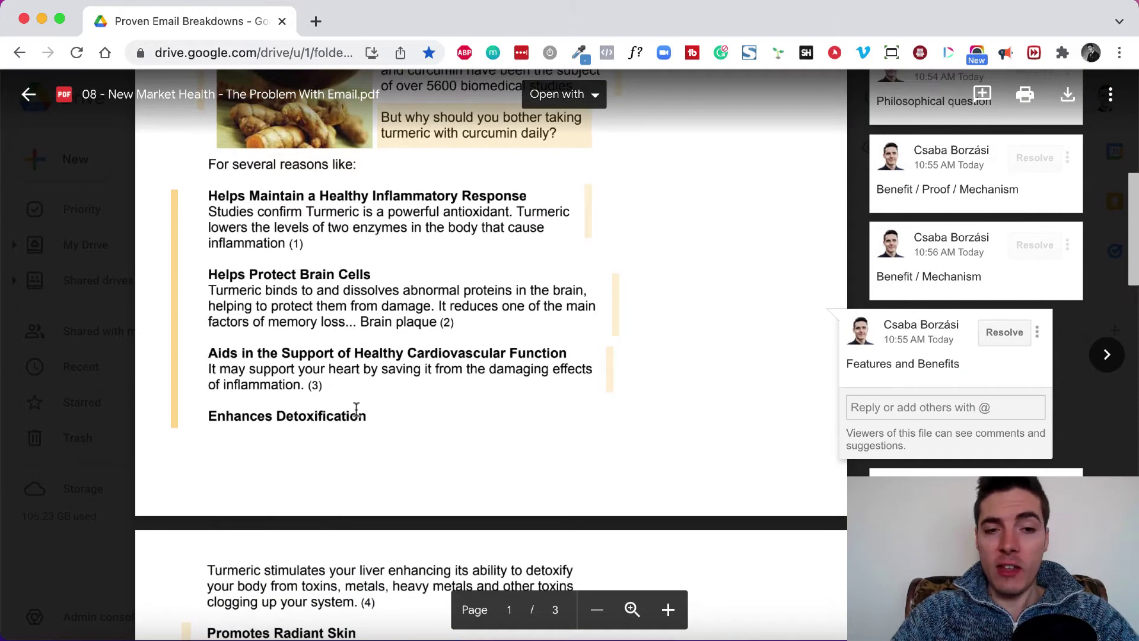
scroll(358, 407, "down", 4)
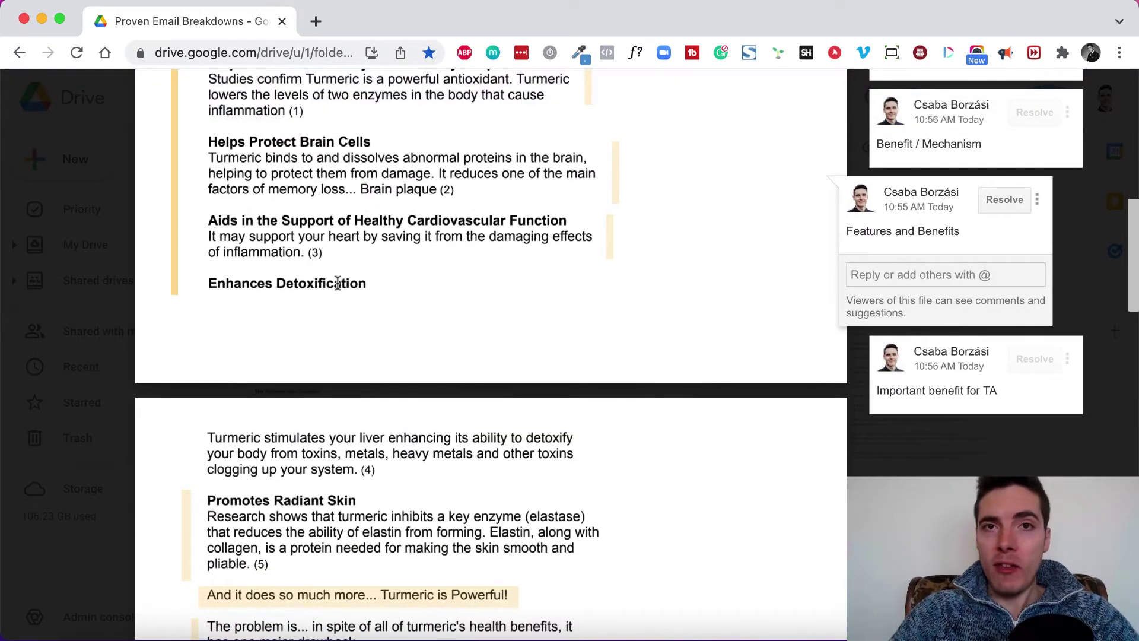
scroll(280, 234, "down", 5)
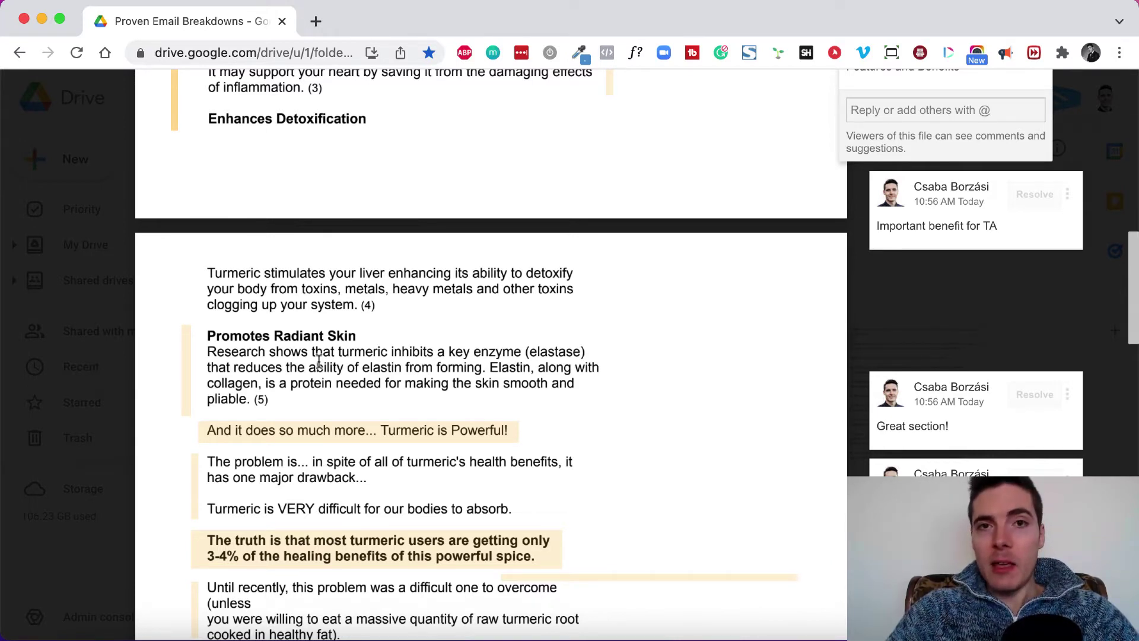
scroll(249, 448, "up", 5)
scroll(250, 448, "up", 1)
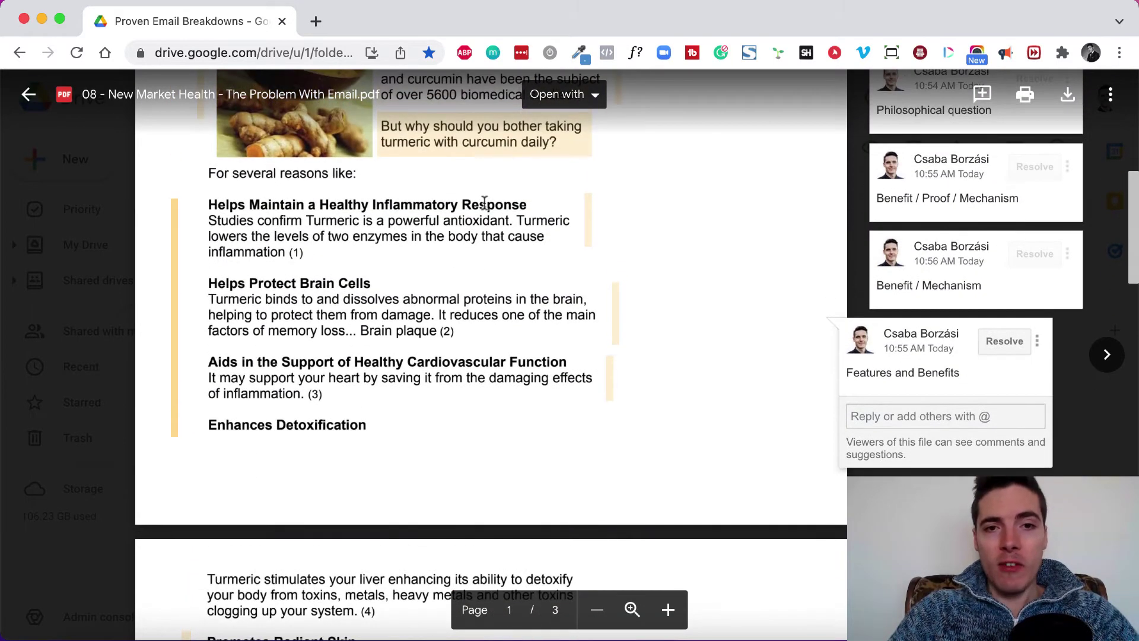
Step: Open the inflammatory-response benefit comment, then 'Important benefit for TA' on the cardiovascular benefit
left_click(589, 235)
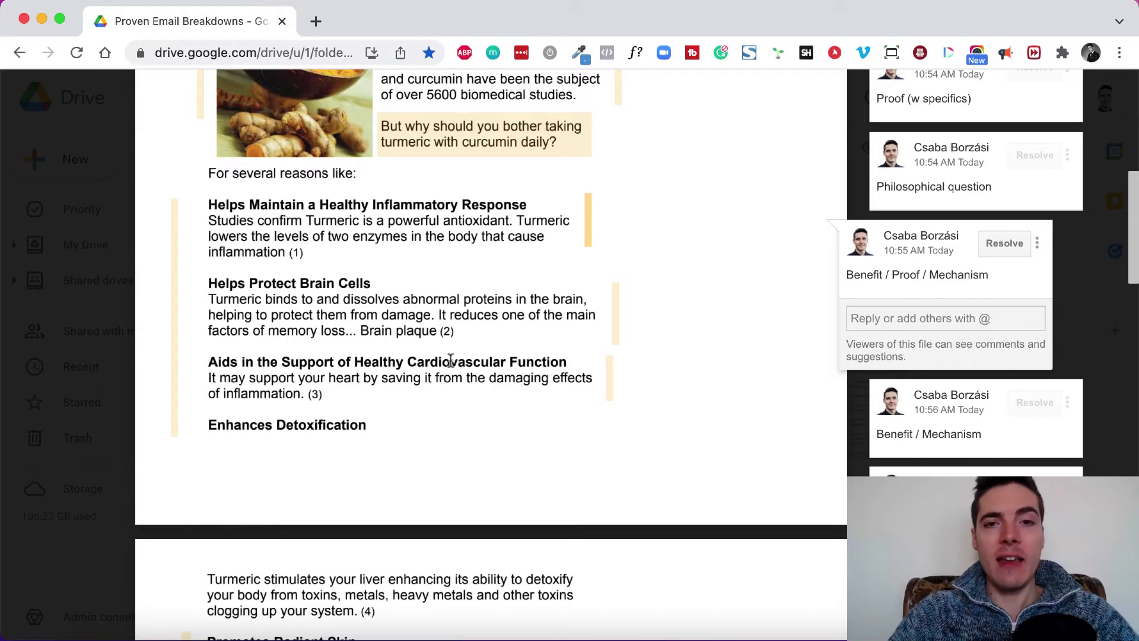
scroll(466, 358, "down", 2)
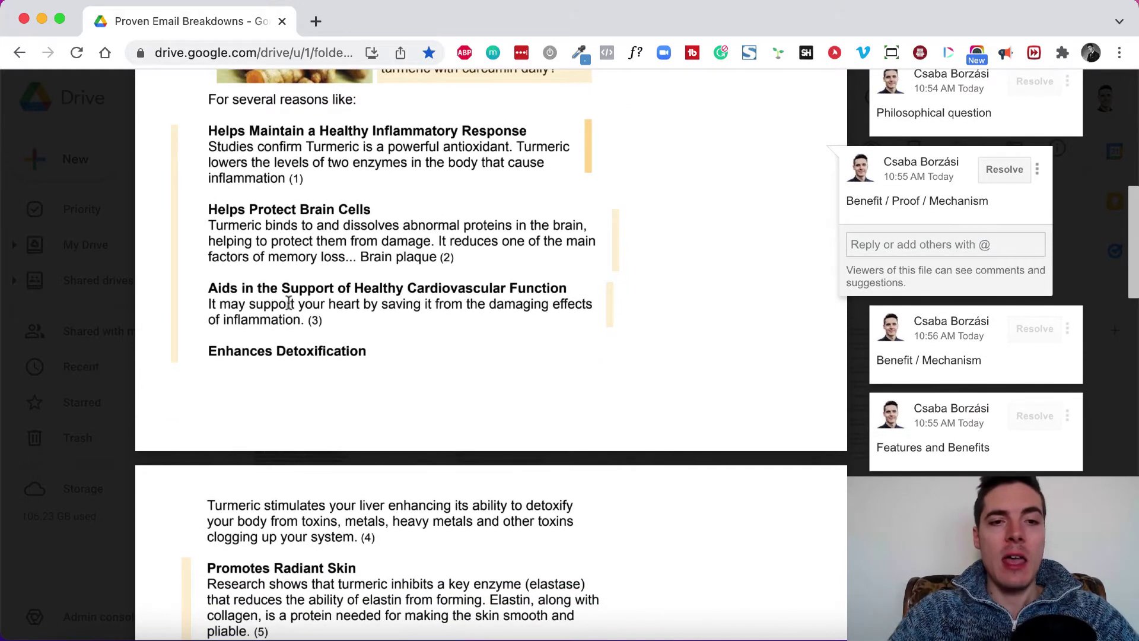
left_click(611, 300)
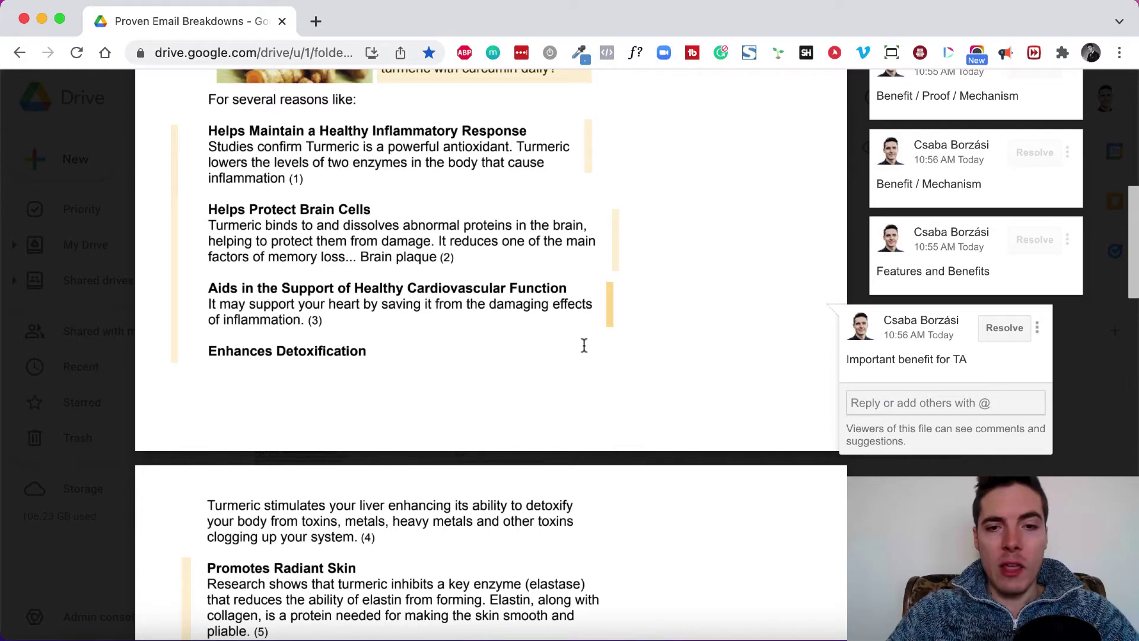
scroll(482, 336, "down", 5)
scroll(482, 336, "down", 3)
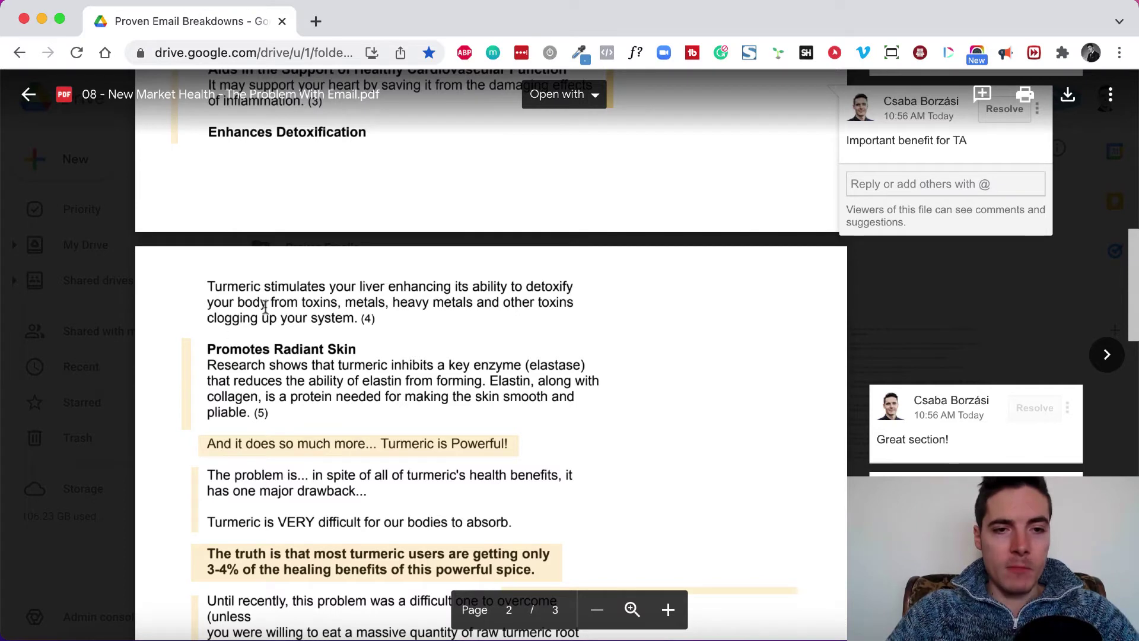
Step: Select and deselect the liver detox paragraph, then scroll to the 'Great section!' comment on Radiant Skin
left_click_drag(209, 286, 372, 318)
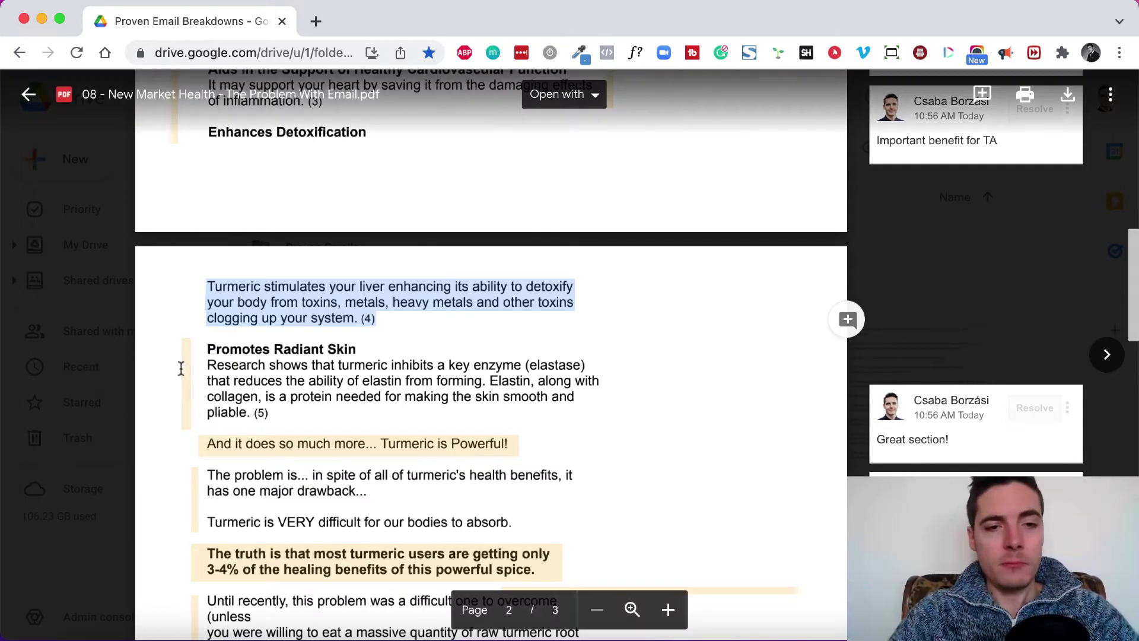
left_click(186, 372)
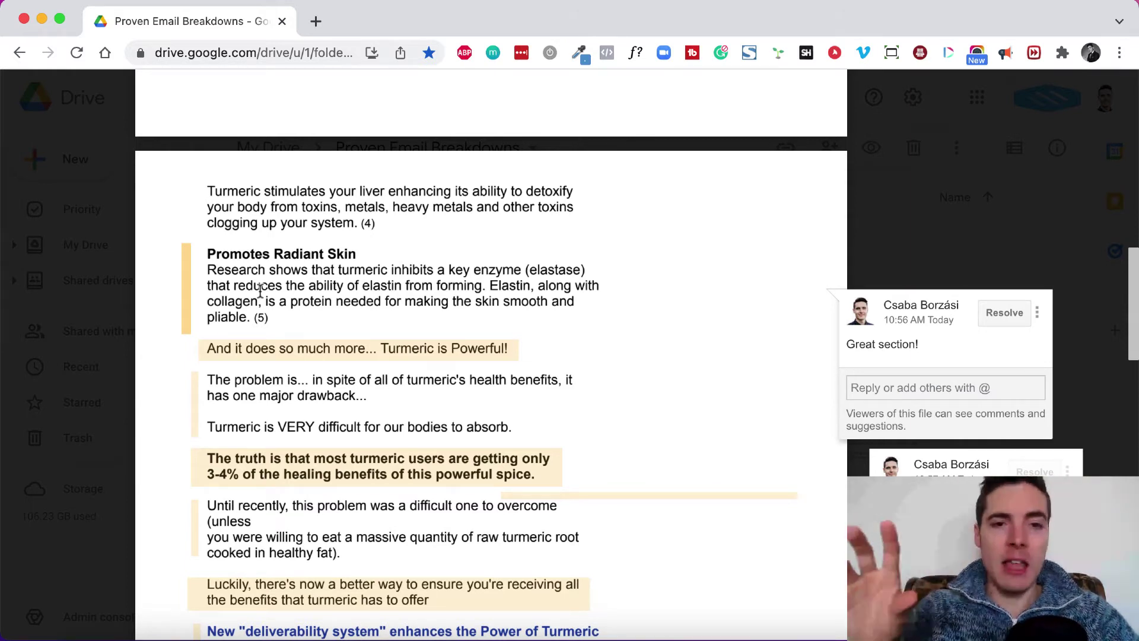
scroll(257, 309, "down", 3)
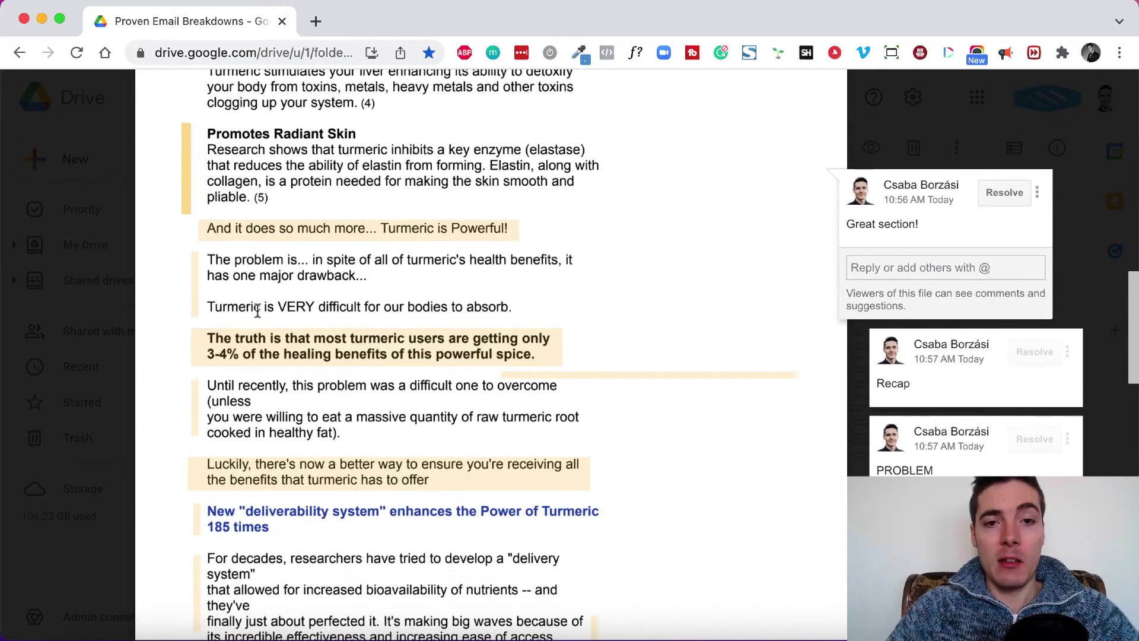
Step: Open the 'Recap' comment on 'Turmeric is Powerful!' and recap the PDF from the top
left_click(289, 235)
scroll(289, 234, "up", 8)
scroll(231, 461, "down", 6)
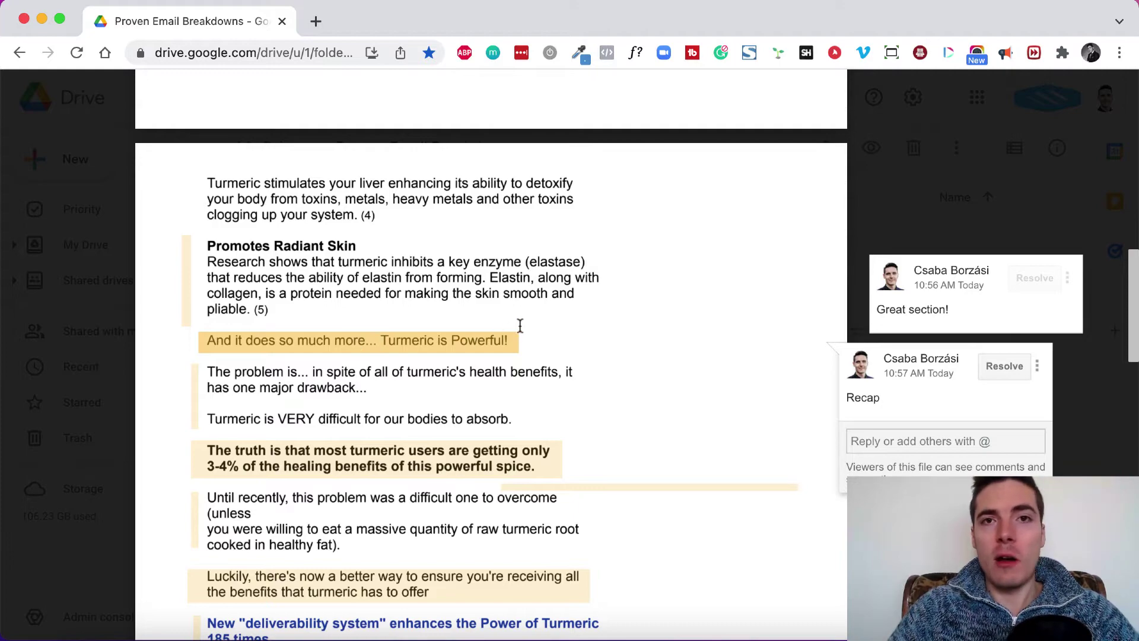
scroll(428, 353, "up", 15)
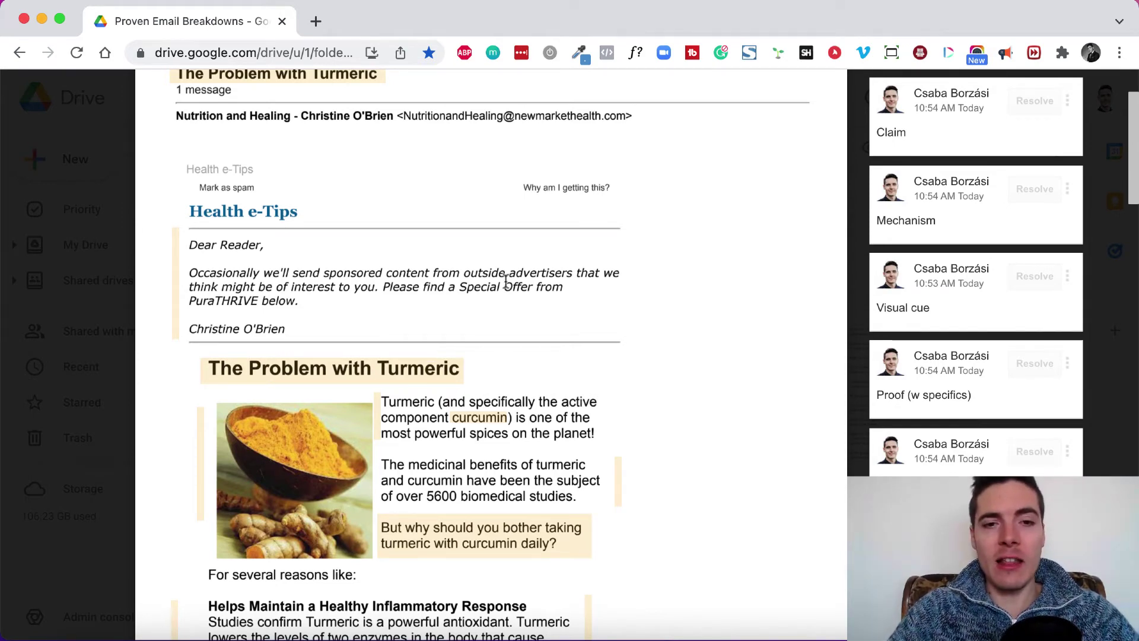
scroll(583, 264, "down", 10)
scroll(583, 264, "down", 3)
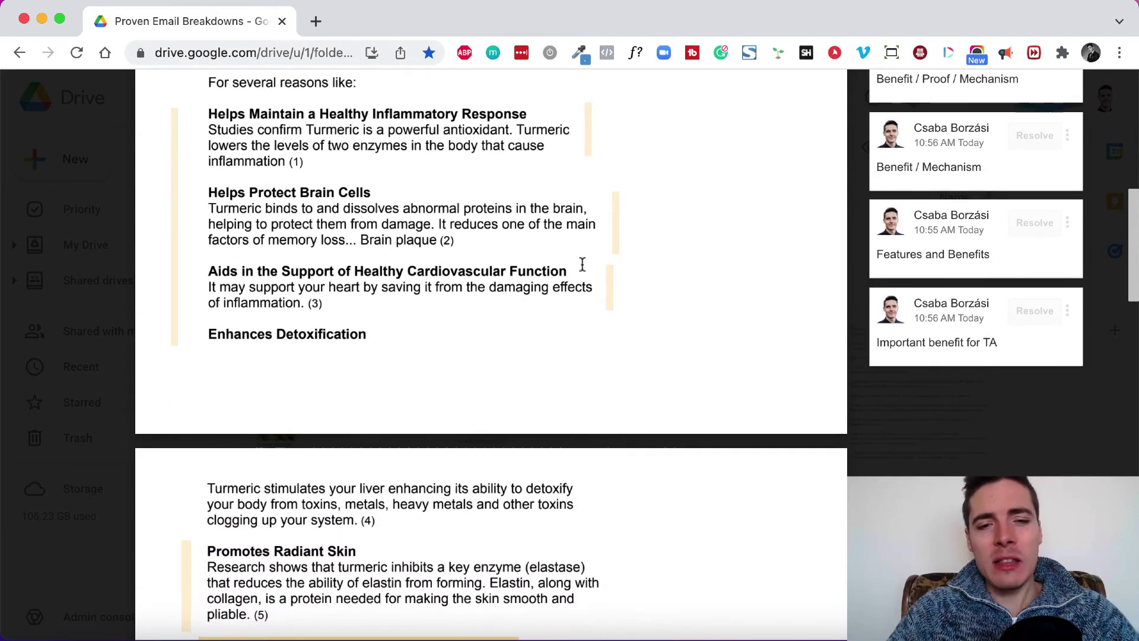
scroll(583, 264, "up", 1)
scroll(583, 264, "up", 2)
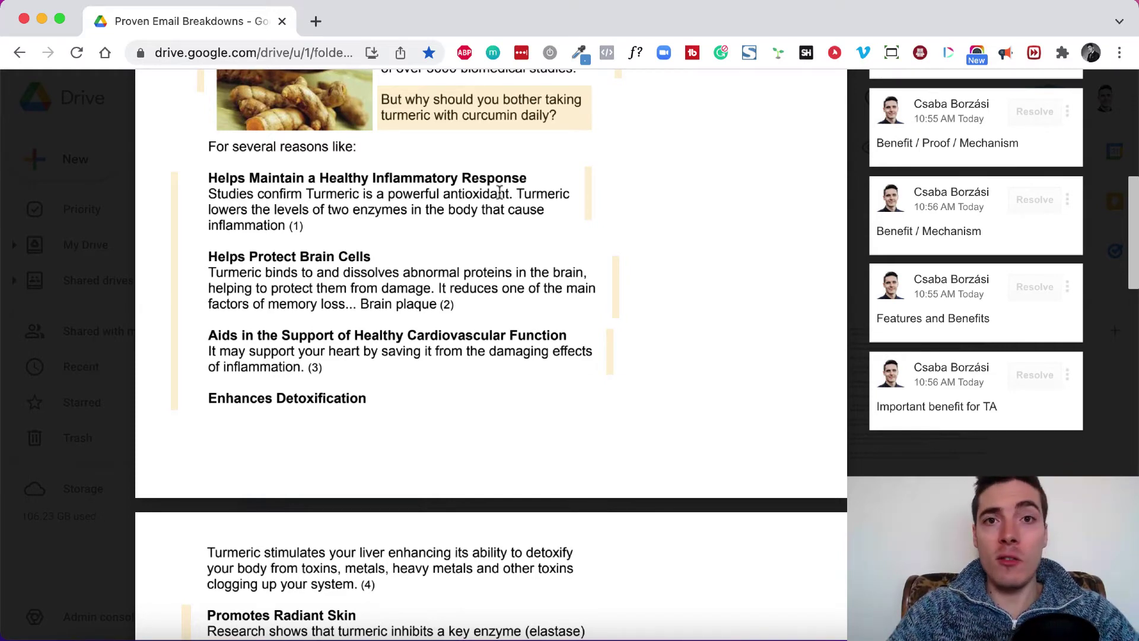
scroll(500, 191, "down", 10)
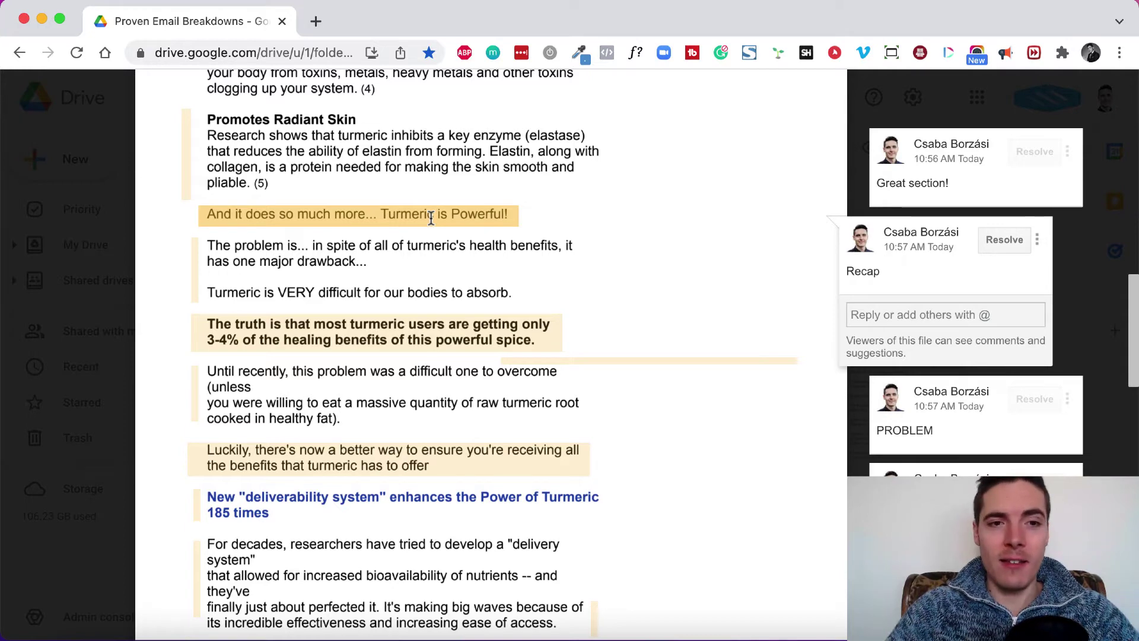
Step: Open the 'PROBLEM' comment on the passage about turmeric being hard for the body to absorb
left_click(196, 278)
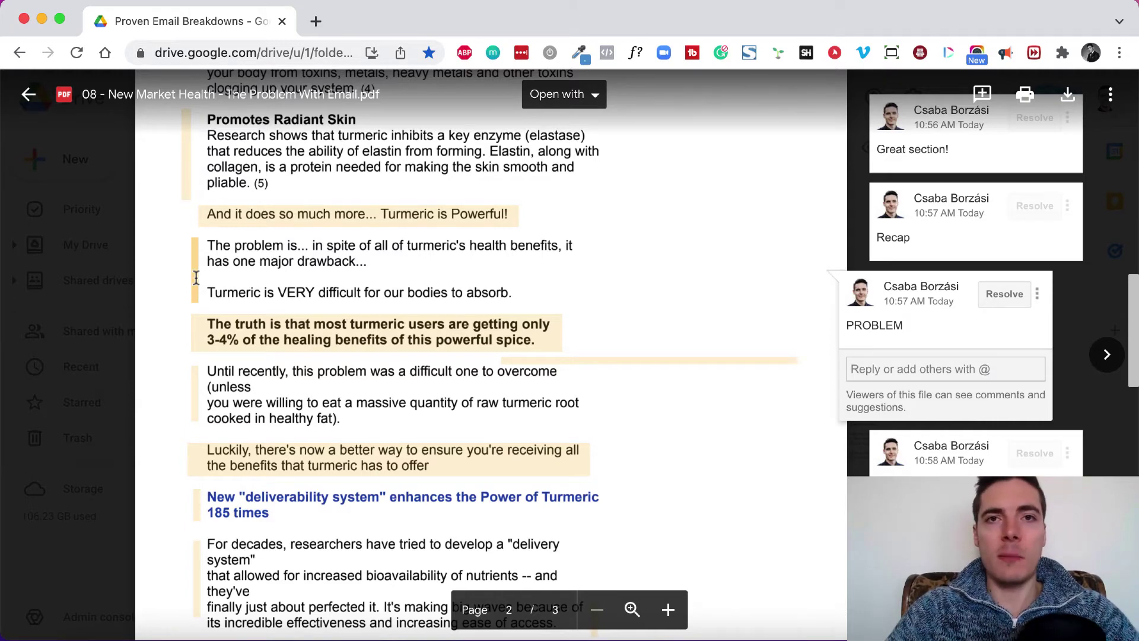
scroll(404, 289, "up", 1)
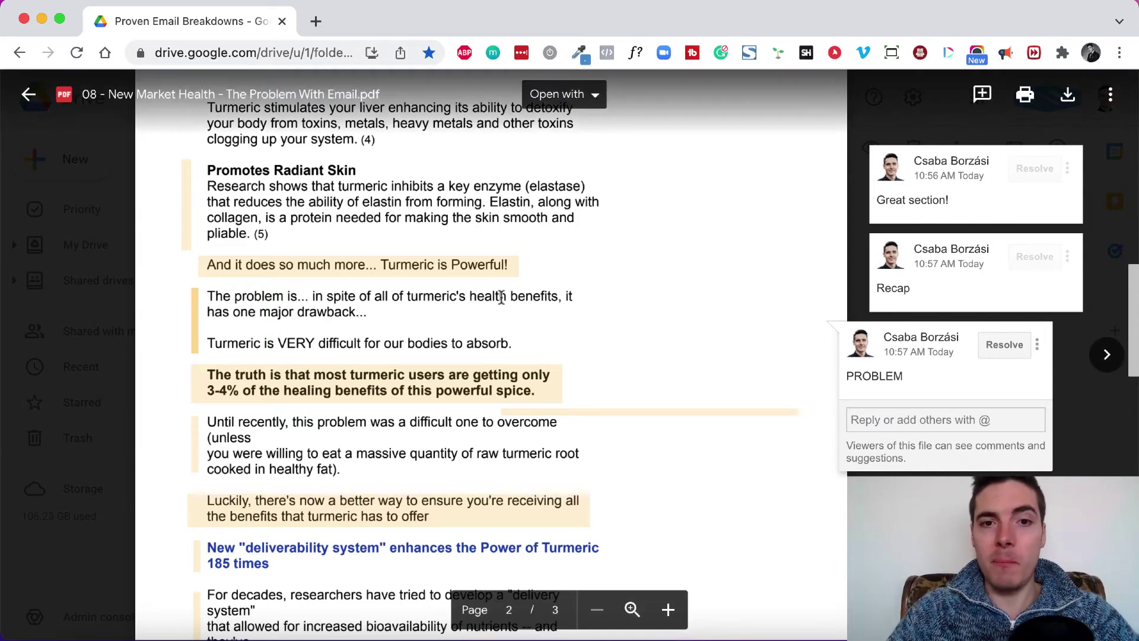
scroll(501, 296, "down", 2)
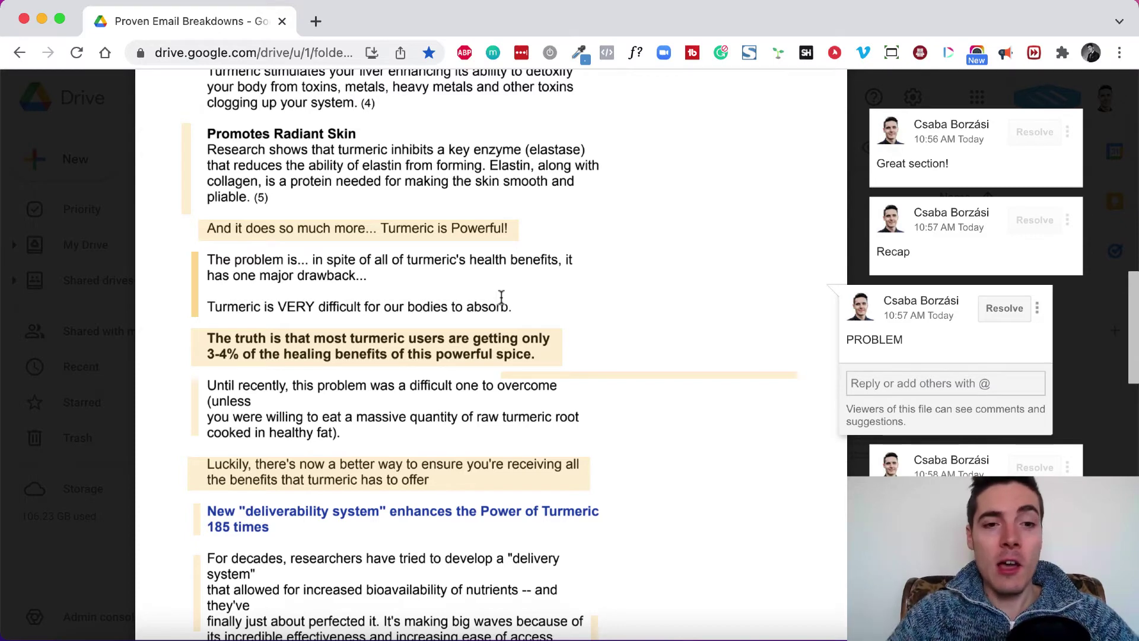
Step: Check the 3-4% and 'Until recently' comments, then open 'Improvement Opportunity: Dimensionalize is + Twist the Knife'
left_click(359, 355)
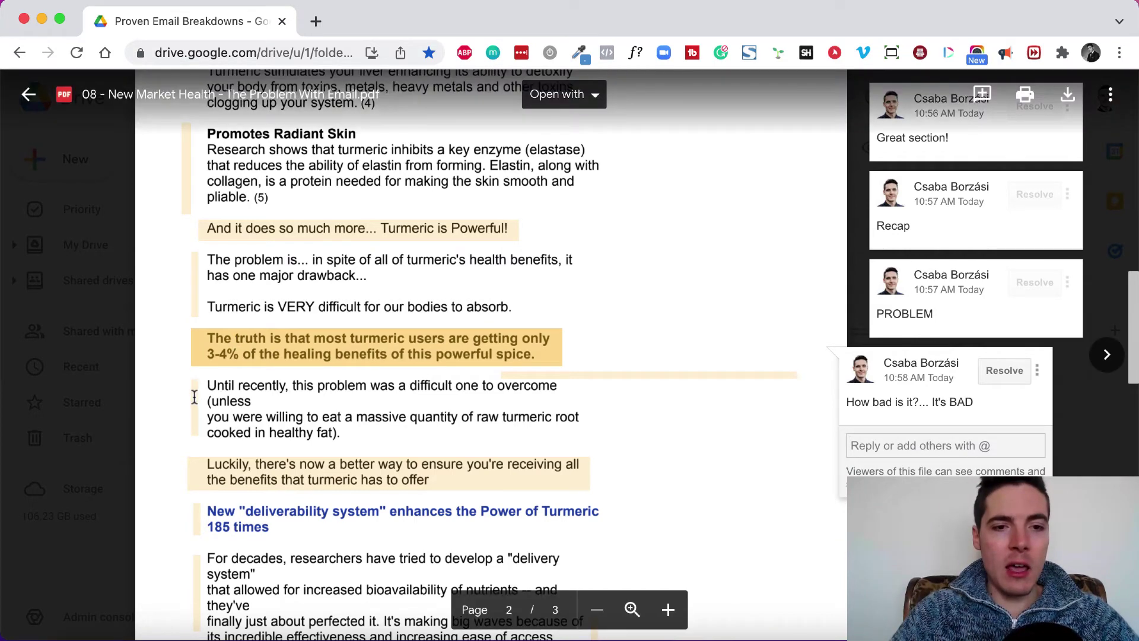
left_click(194, 397)
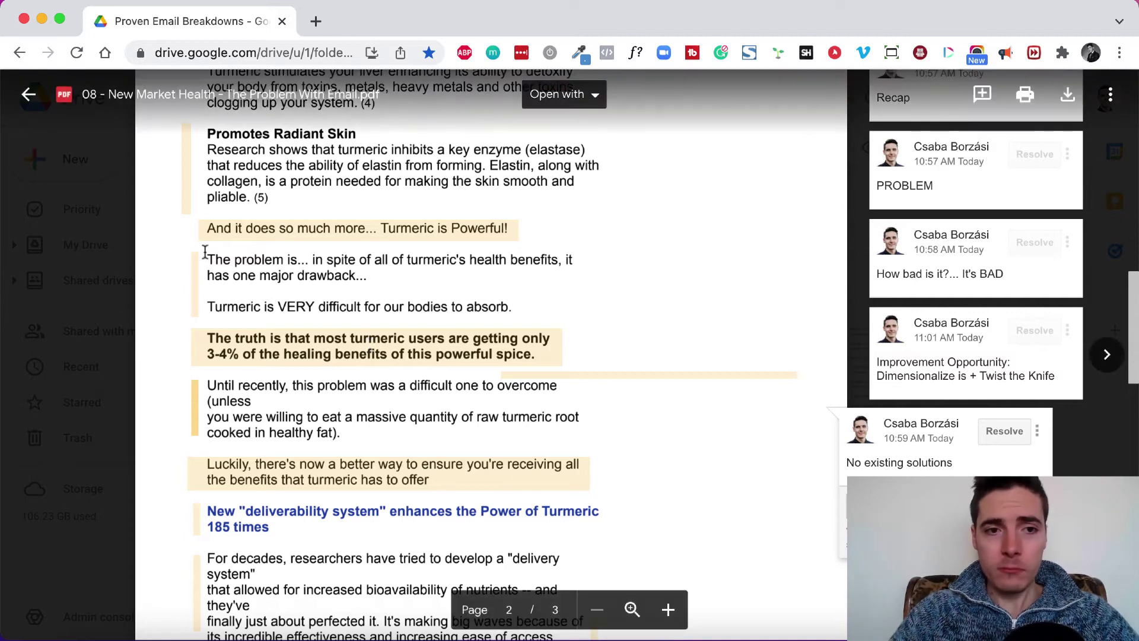
left_click(203, 295)
left_click(204, 346)
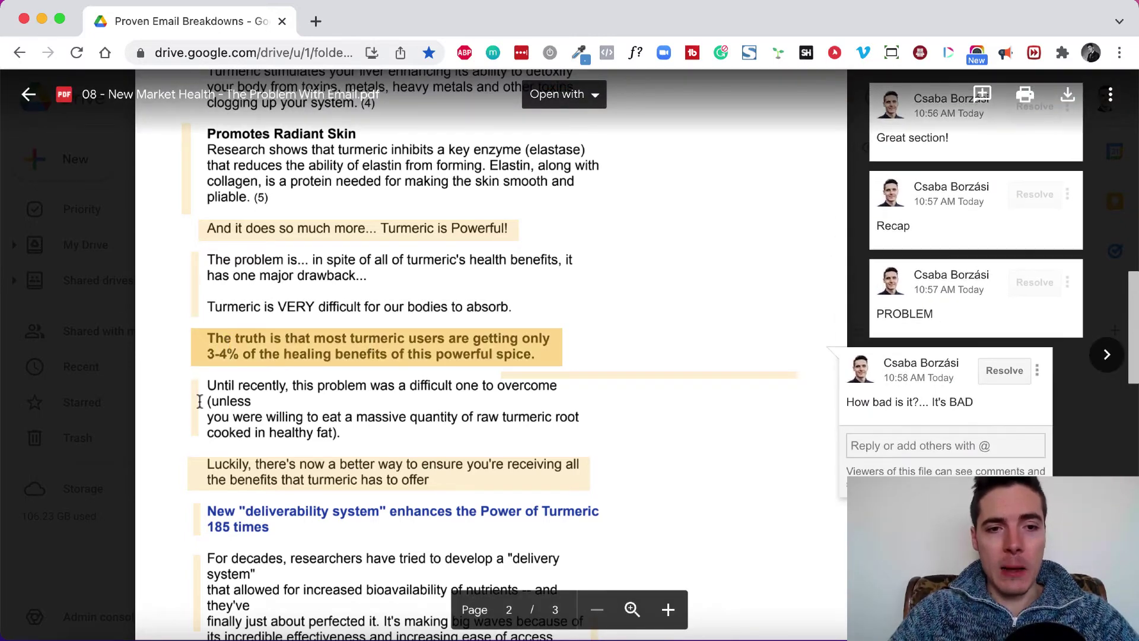
left_click(567, 373)
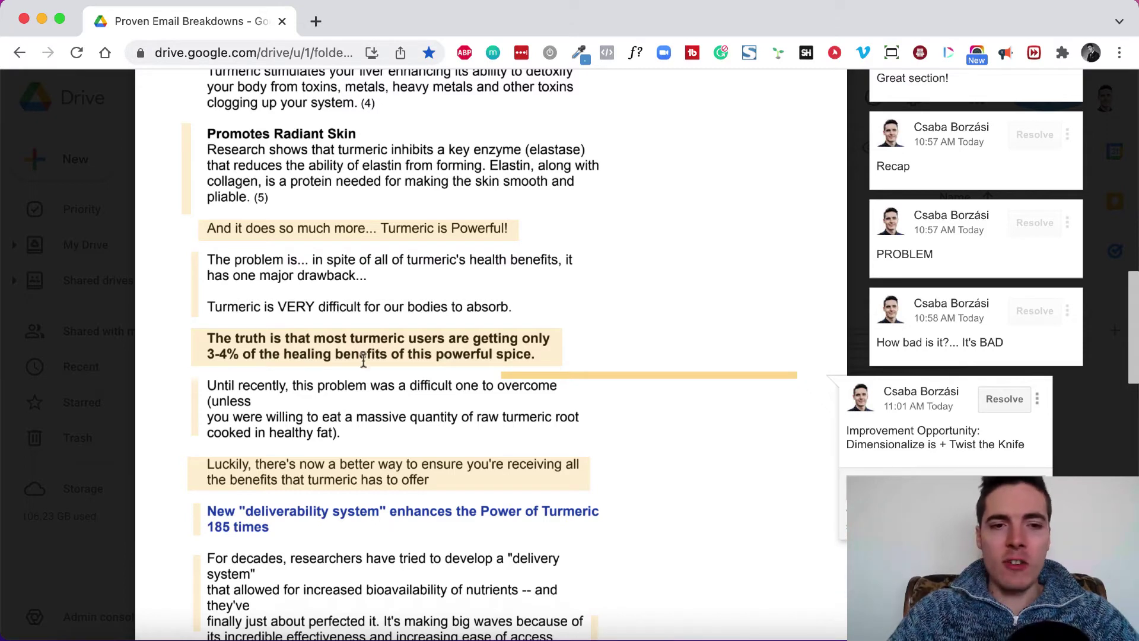
Step: Reopen the 'How bad is it?... It's BAD' comment on the 3-4% healing-benefits claim
left_click(431, 341)
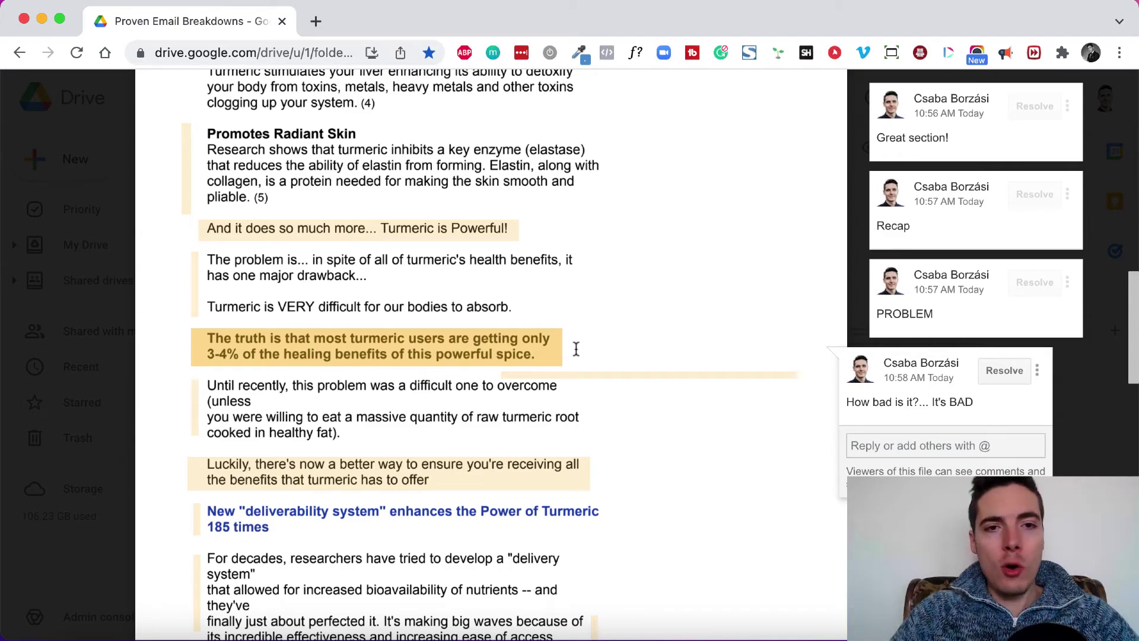
scroll(575, 349, "up", 3)
scroll(575, 349, "up", 5)
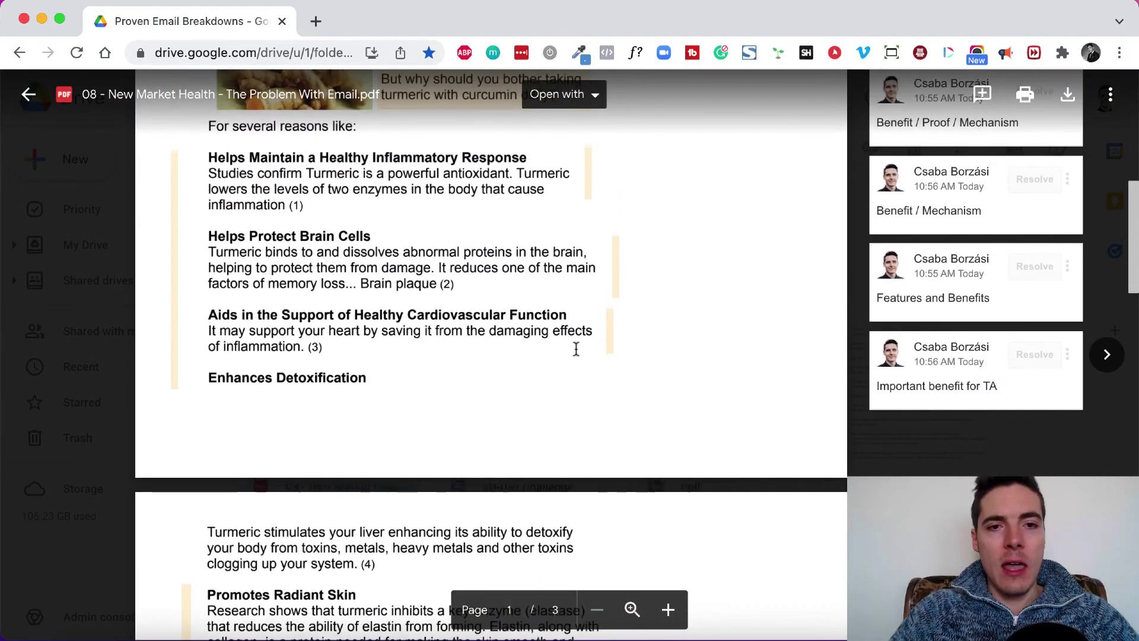
scroll(576, 349, "down", 1)
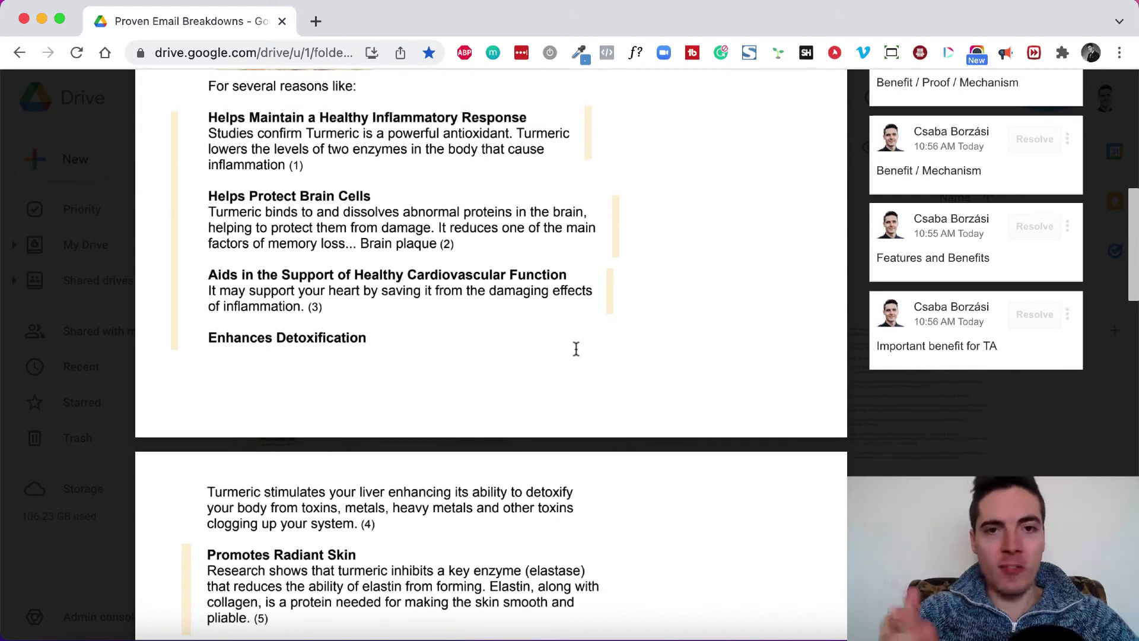
scroll(576, 349, "down", 3)
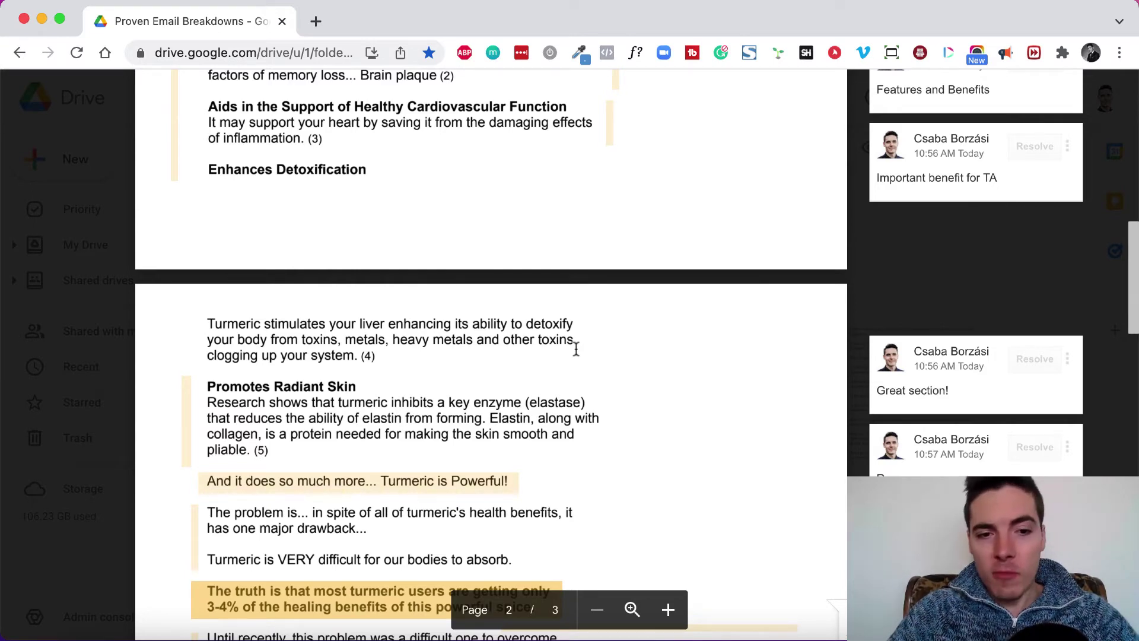
scroll(575, 349, "down", 5)
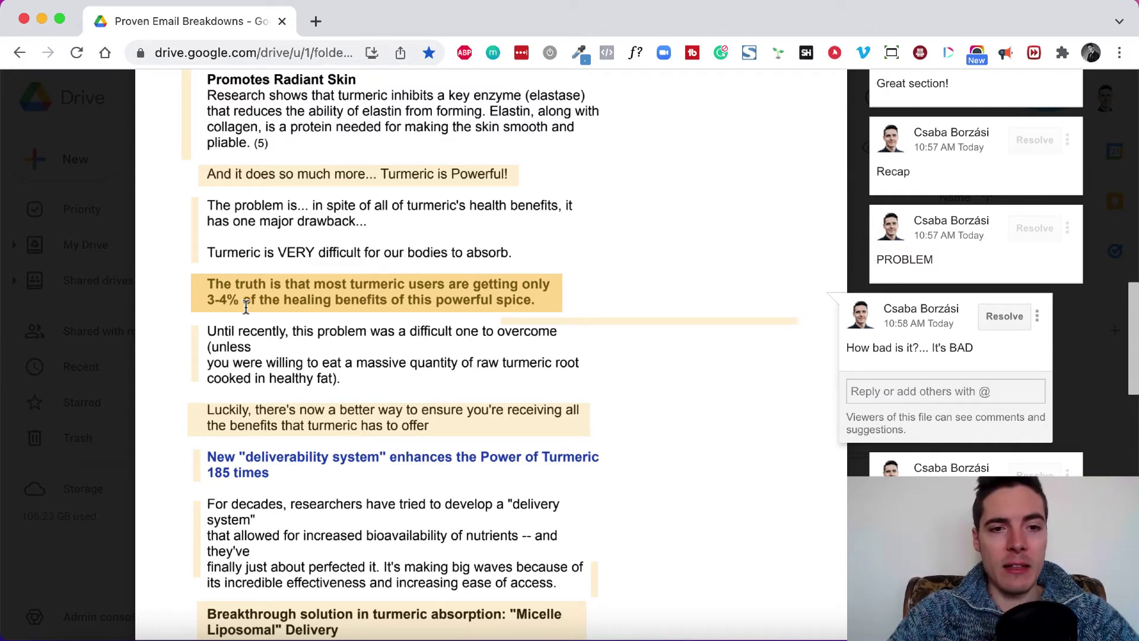
Step: Open the 'No existing solutions' comment on the 'Until recently, this problem…' paragraph
left_click(195, 355)
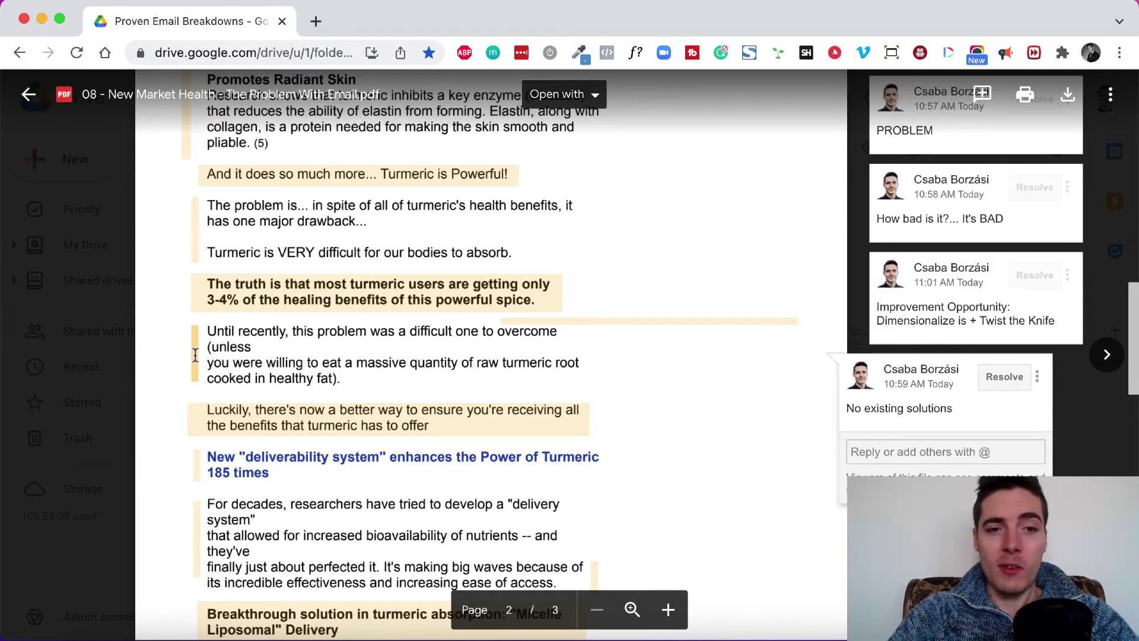
Step: Open the 'Unique New Opportunity' comment on the 'Luckily, there's now a better way' paragraph
left_click(253, 418)
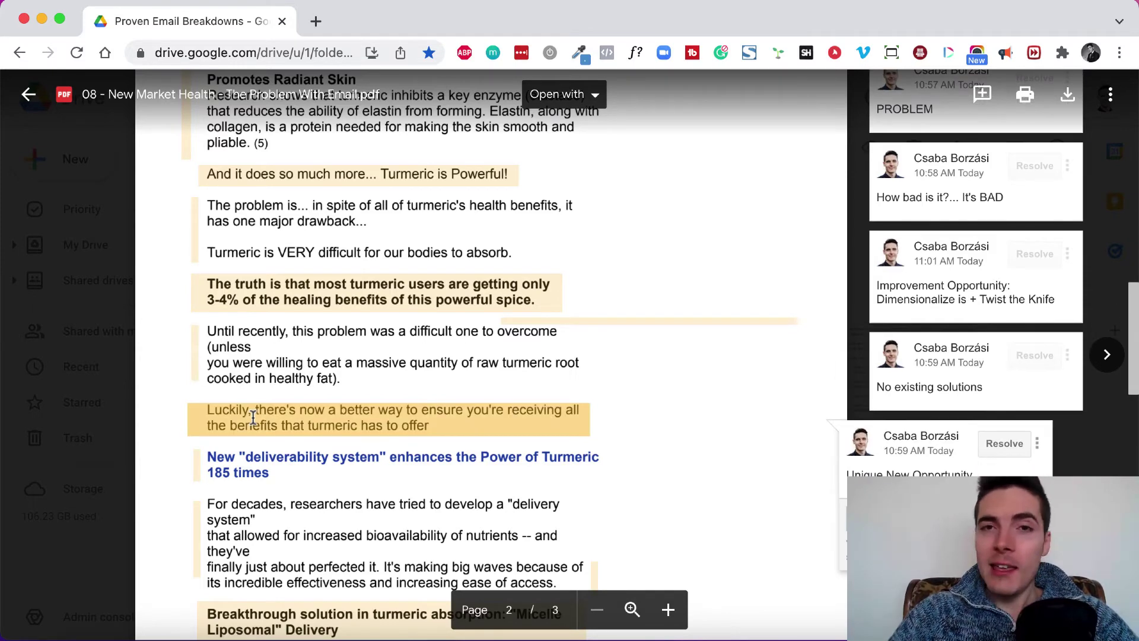
scroll(254, 417, "down", 3)
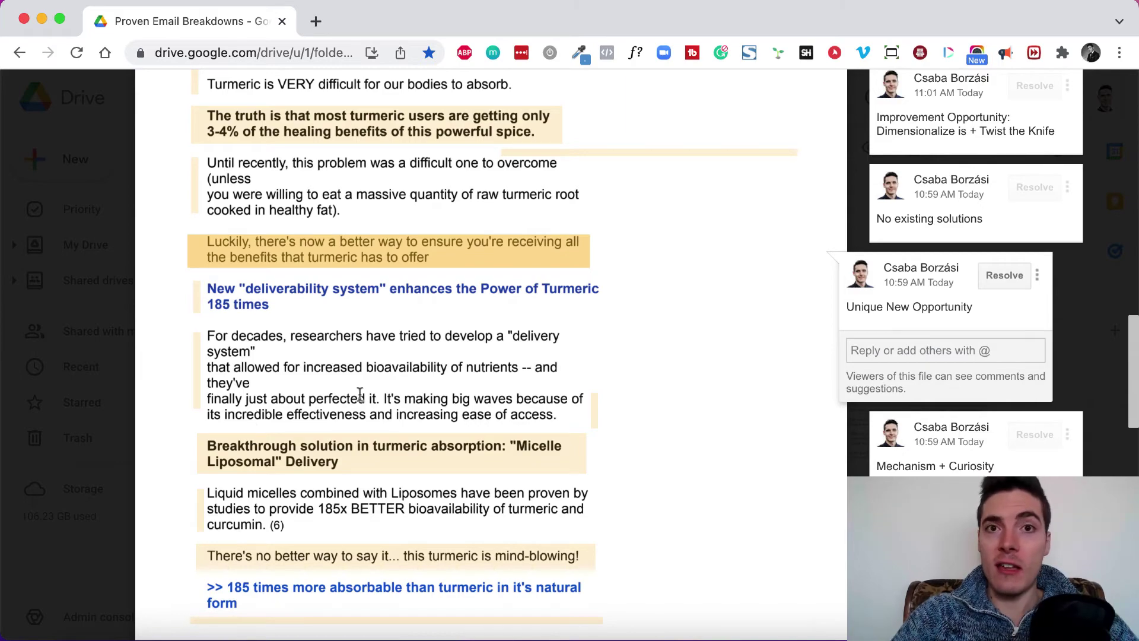
scroll(292, 422, "up", 10)
scroll(291, 422, "down", 3)
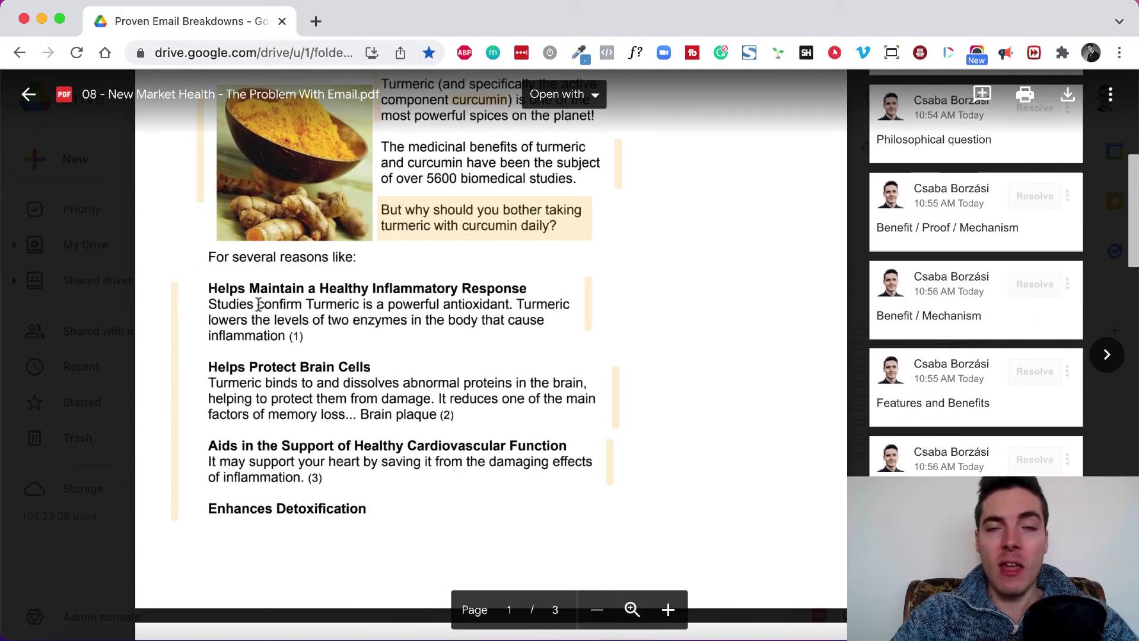
scroll(234, 292, "down", 5)
scroll(235, 292, "up", 4)
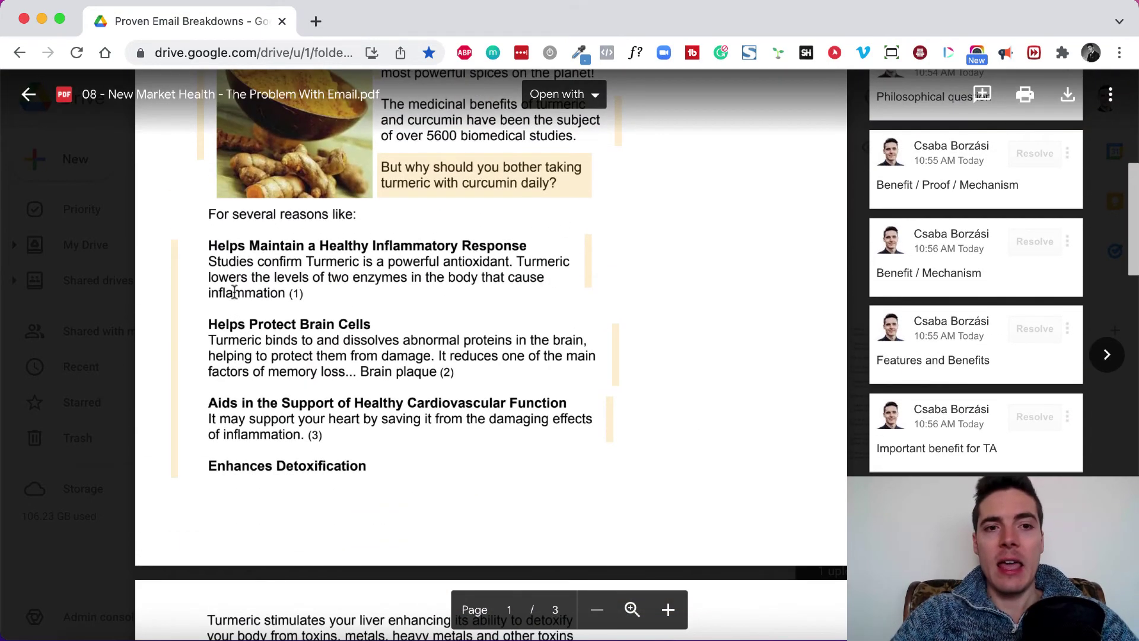
scroll(235, 287, "down", 1)
scroll(235, 286, "down", 12)
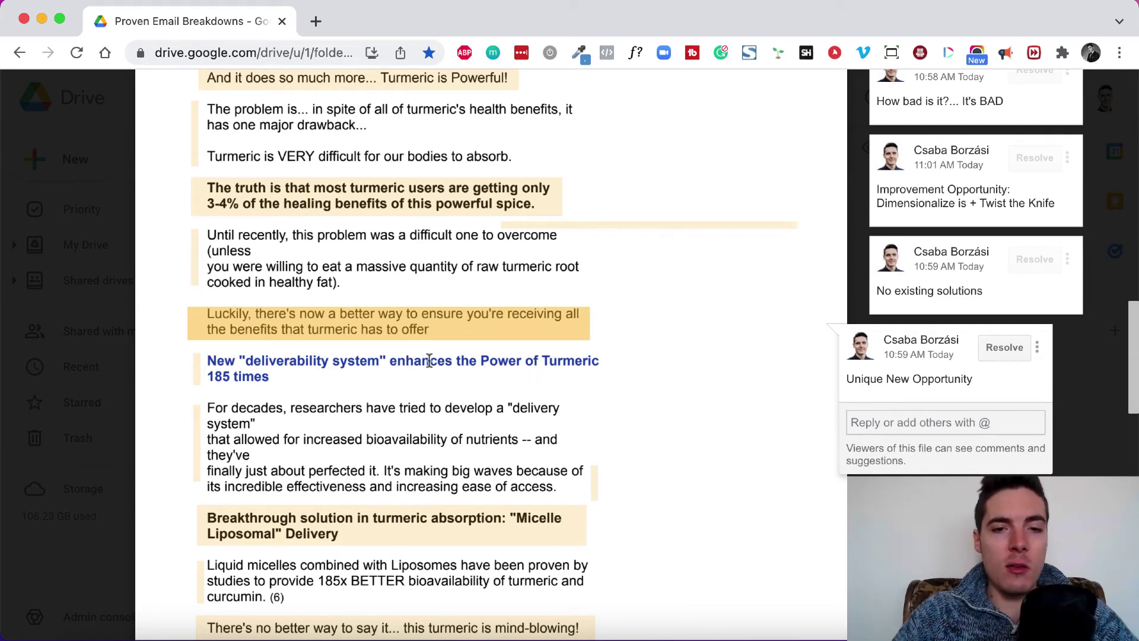
Step: Open the 'Mechanism + Curiosity' comment on the blue 'New deliverability system… 185 times' heading
left_click(202, 363)
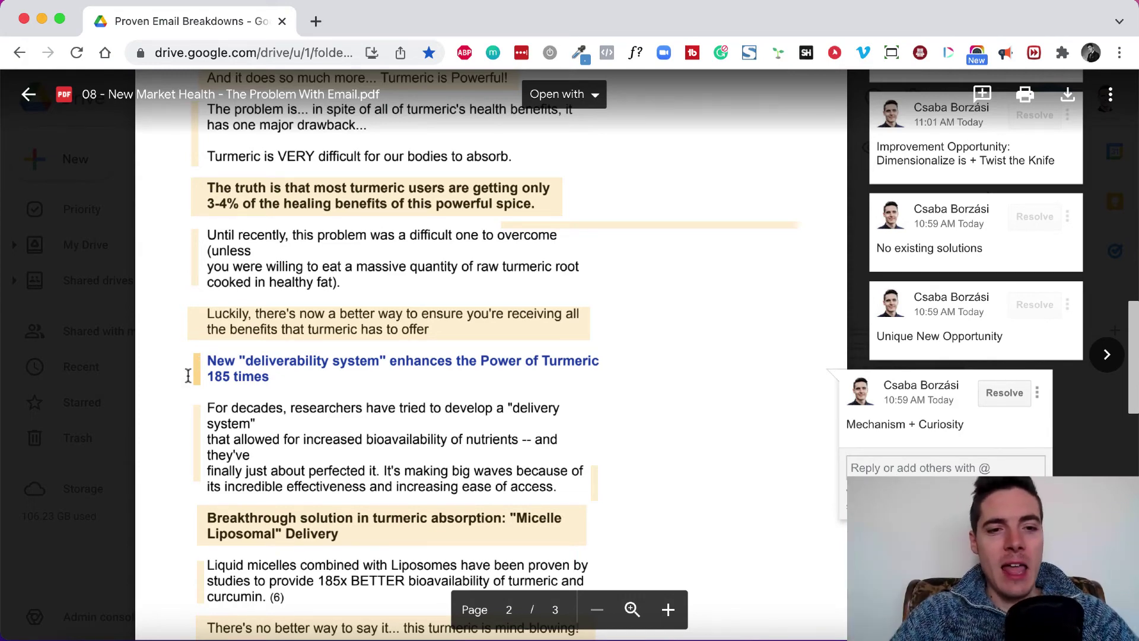
Step: Open the 'Mini Discovery Story' comment beside the 'For decades, researchers…' paragraph
scroll(188, 376, "down", 3)
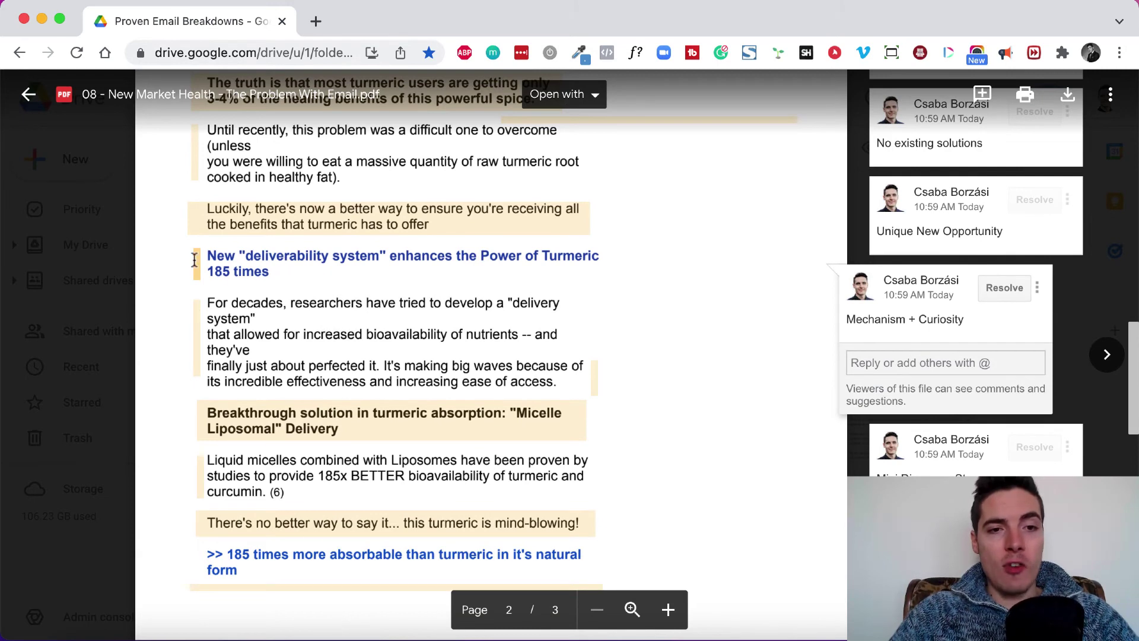
left_click(196, 328)
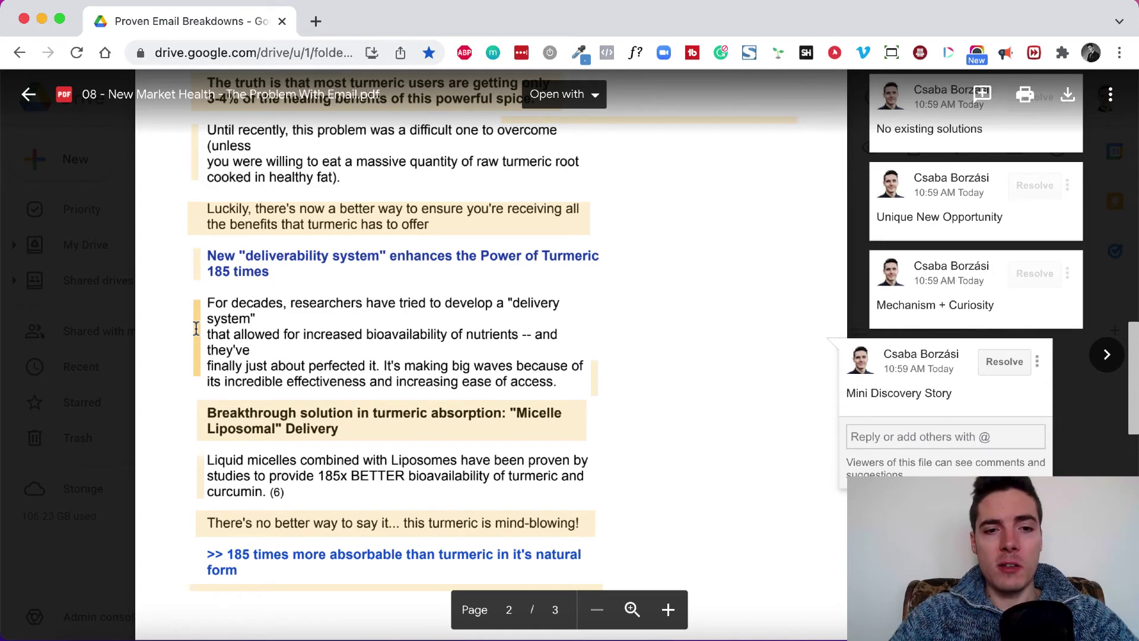
Step: Open the 'Unique Mechanism' comment on the 'Micelle Liposomal' Delivery breakthrough heading
left_click(291, 426)
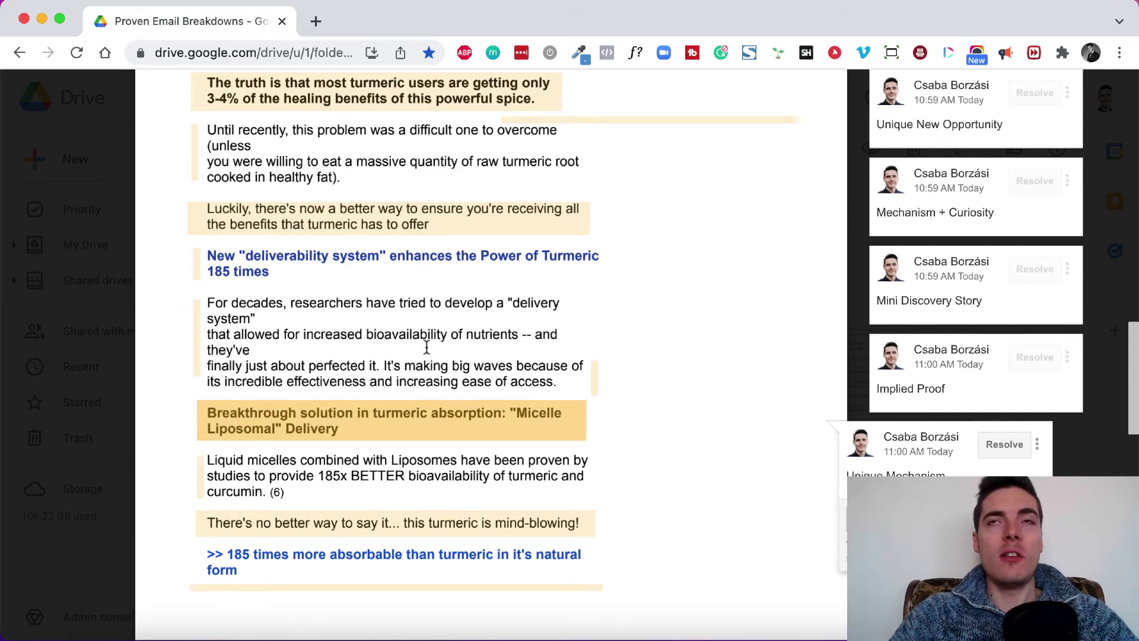
Step: Scroll down toward the 'Liquid micelles' paragraph below the Micelle Liposomal heading
scroll(356, 418, "down", 3)
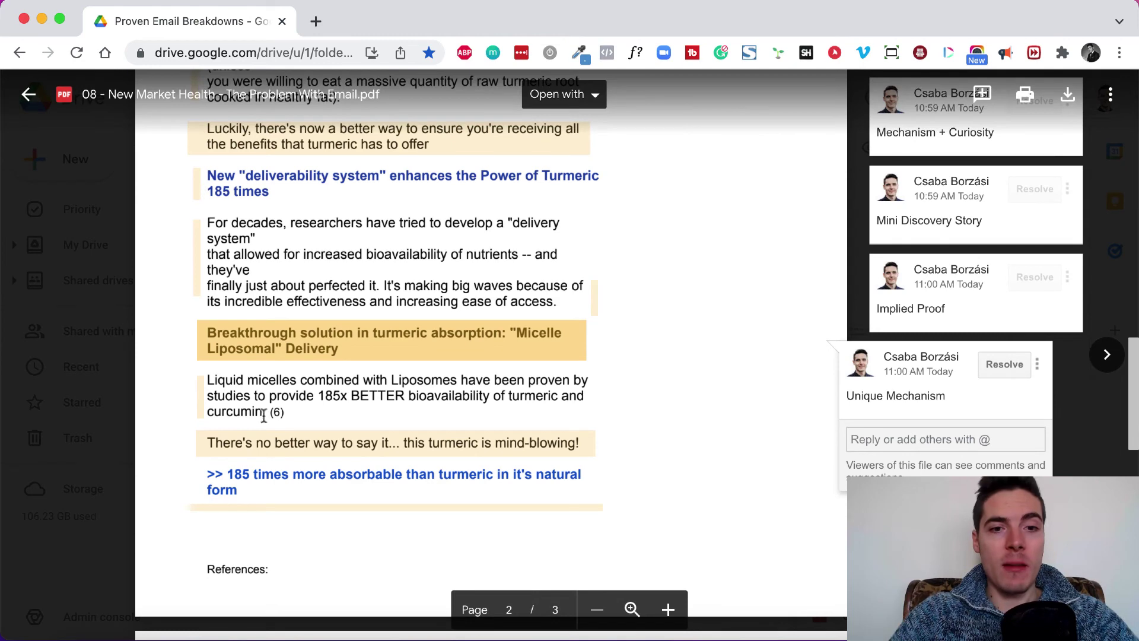
left_click(199, 394)
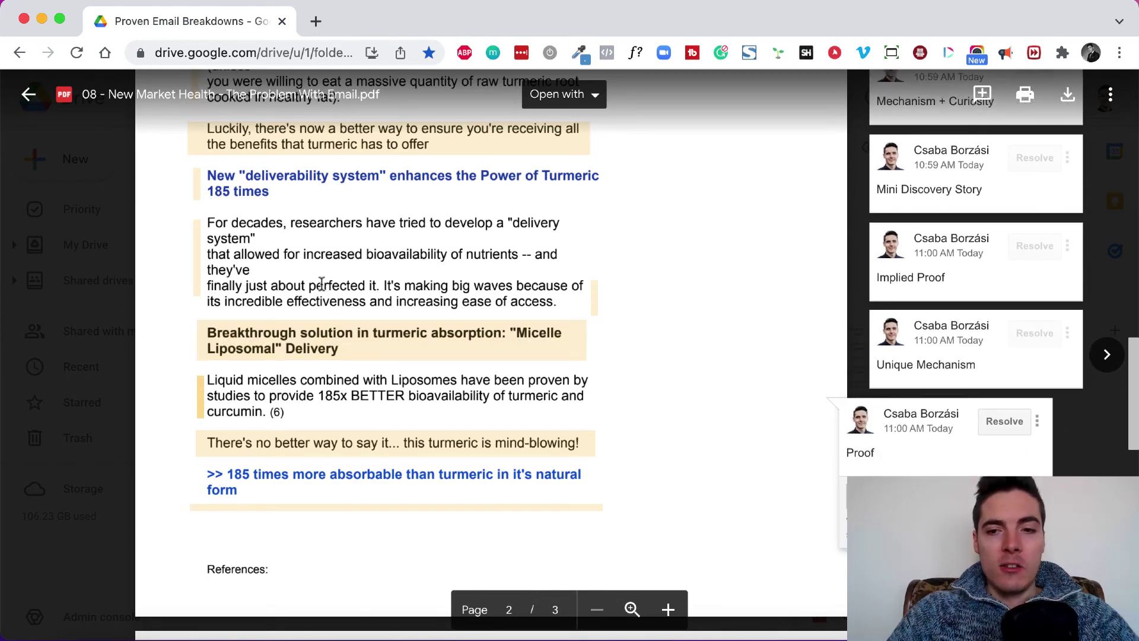
left_click(357, 292)
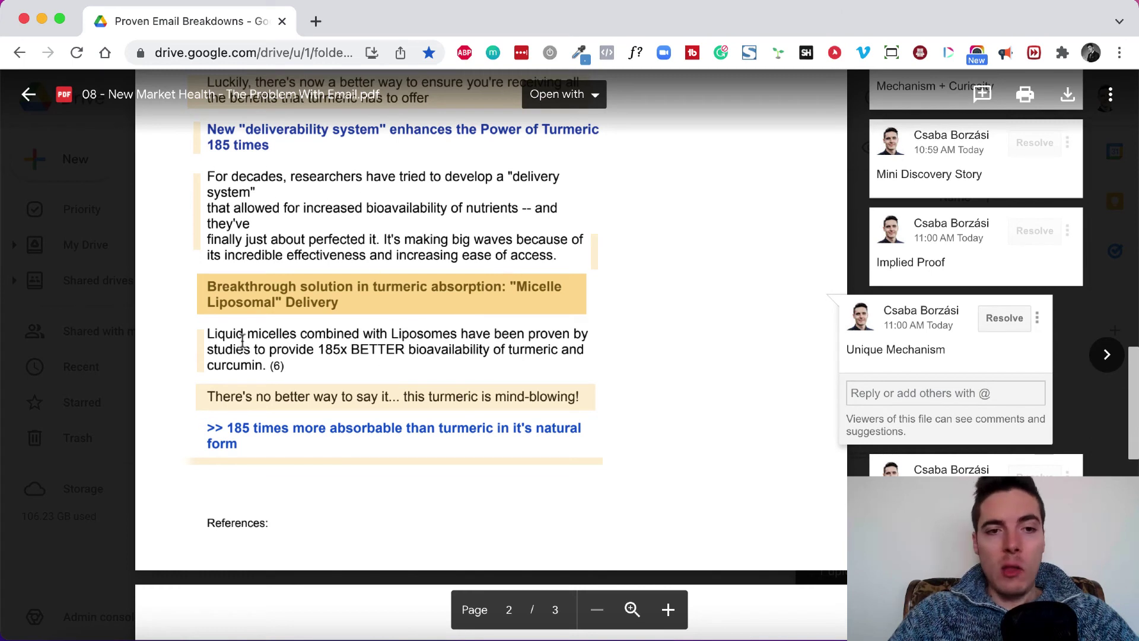
left_click(200, 359)
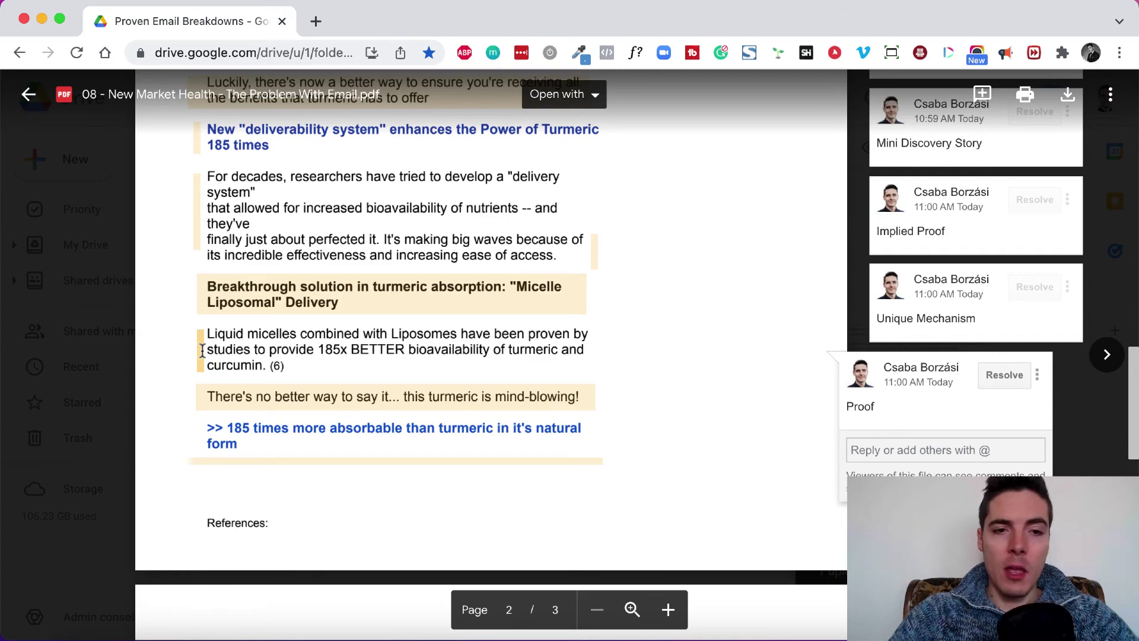
scroll(203, 350, "down", 10)
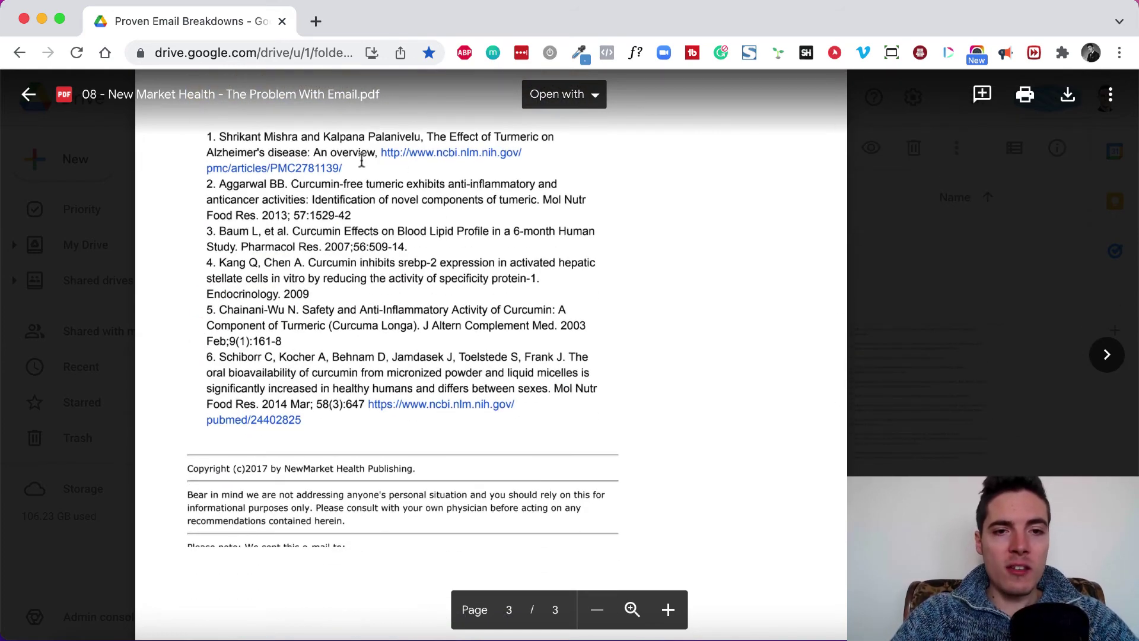
scroll(229, 263, "up", 20)
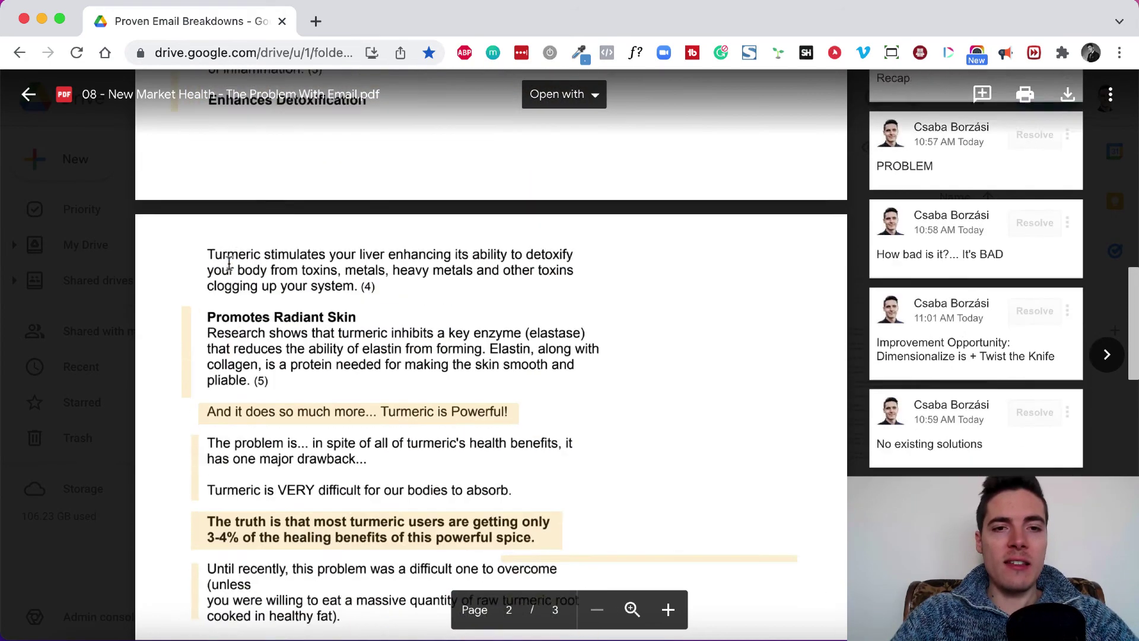
scroll(229, 263, "up", 1)
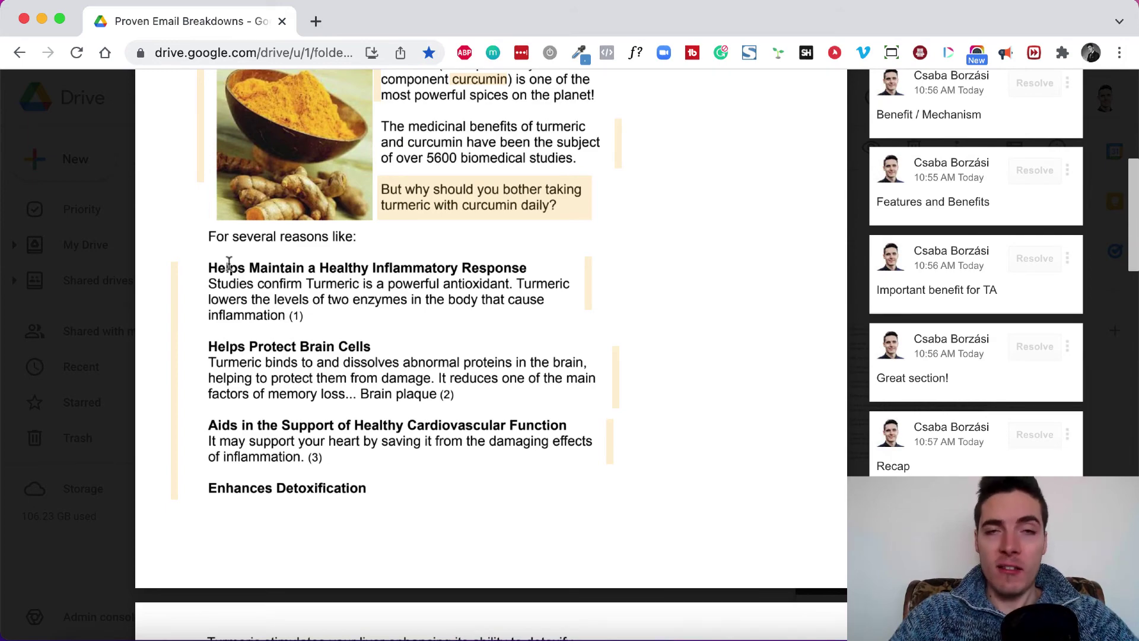
scroll(229, 263, "down", 15)
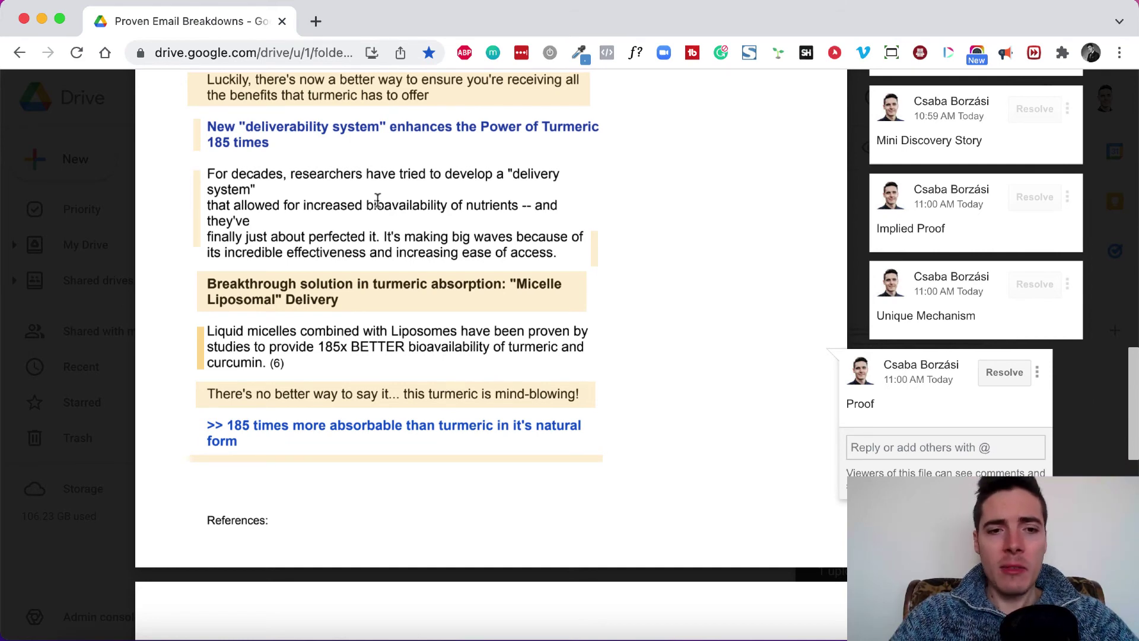
scroll(378, 200, "down", 10)
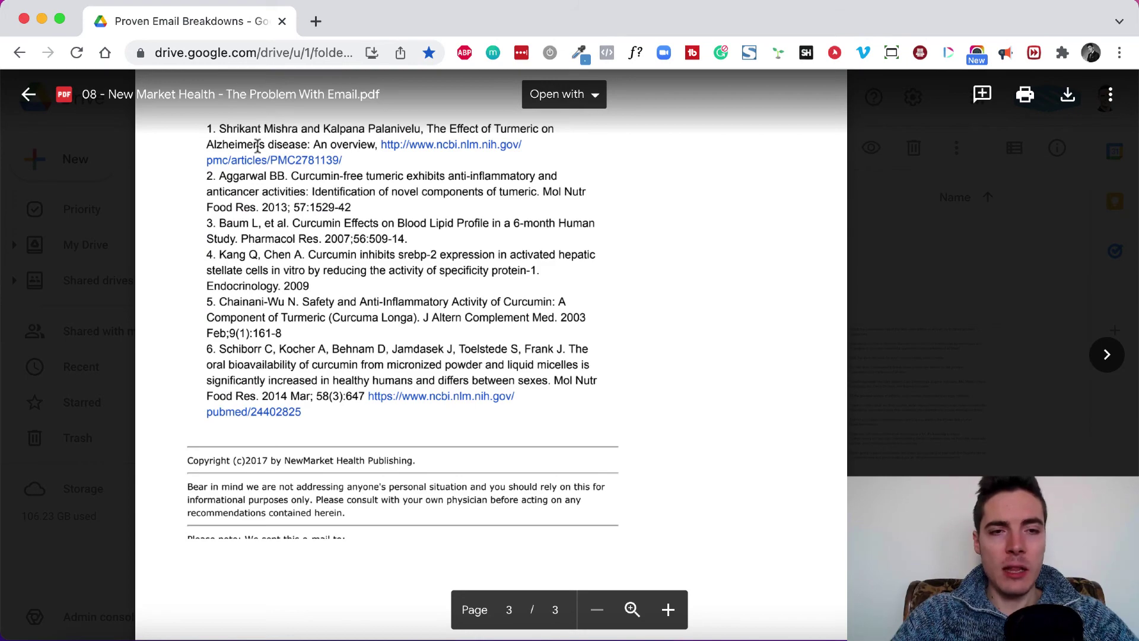
scroll(314, 475, "up", 10)
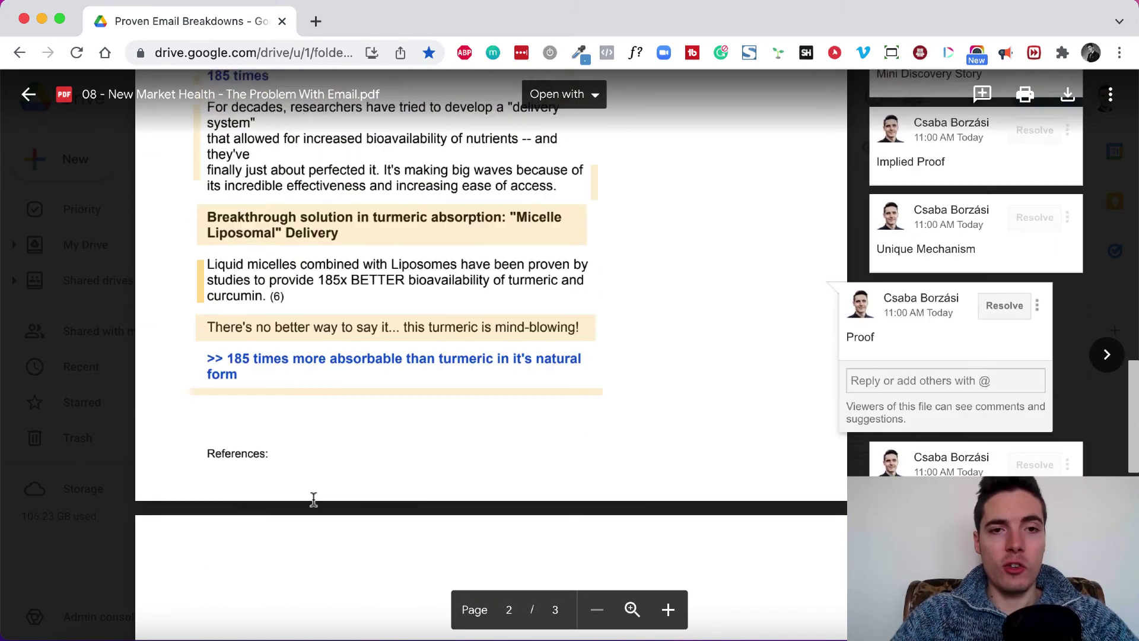
scroll(313, 499, "down", 2)
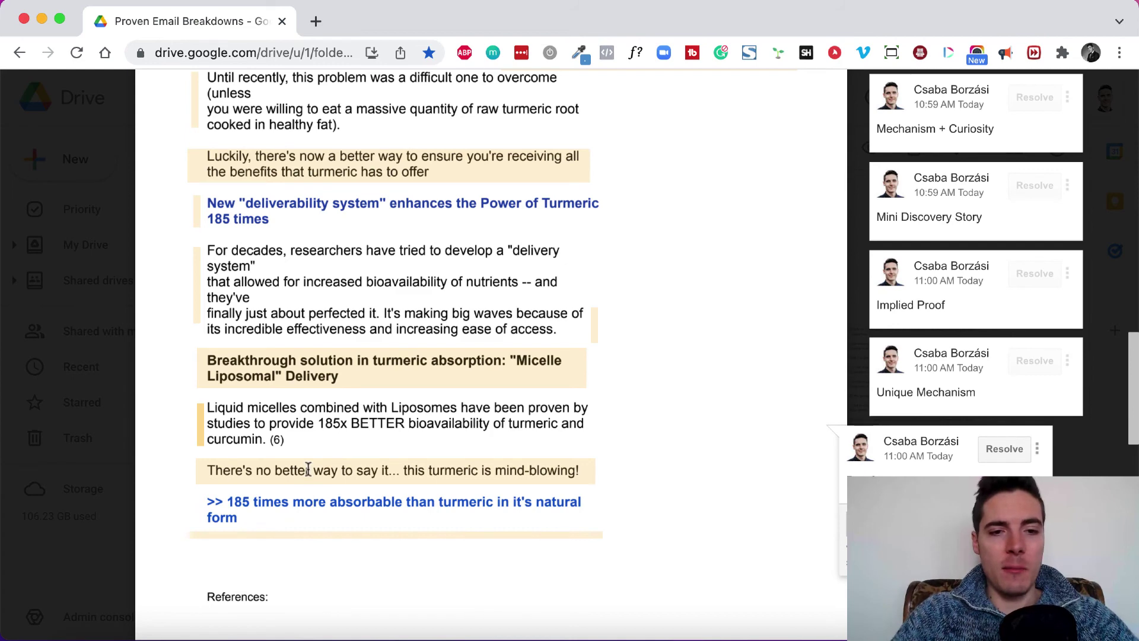
Step: Show the Claim comment on the mind-blowing line, the Liquid micelles Proof comment, and the closing 185-times comment
scroll(309, 469, "down", 4)
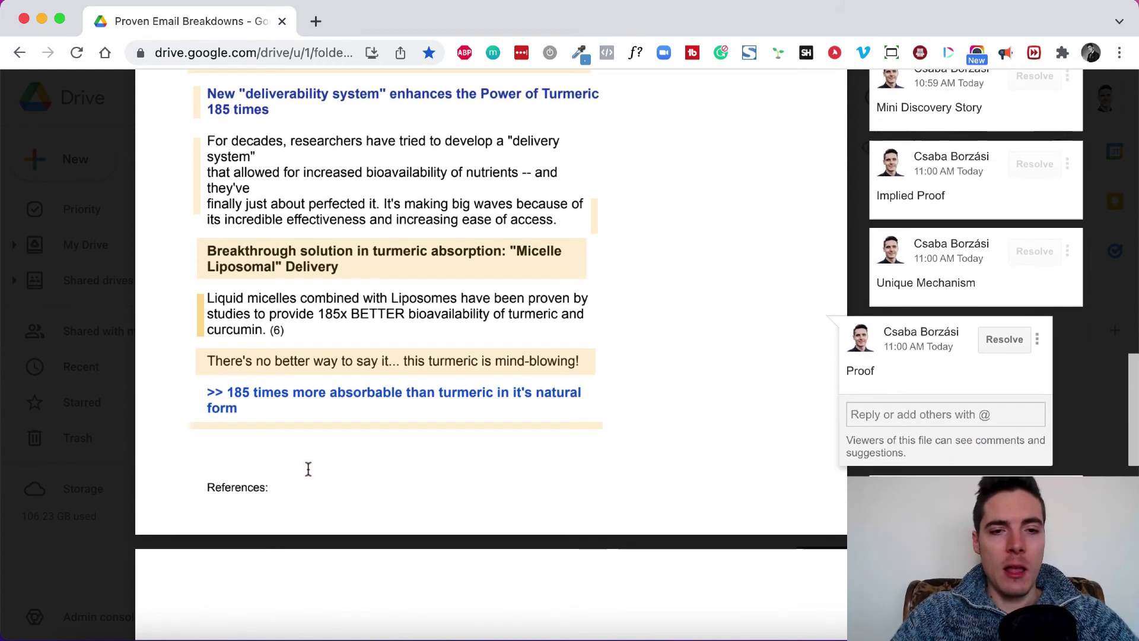
left_click(305, 360)
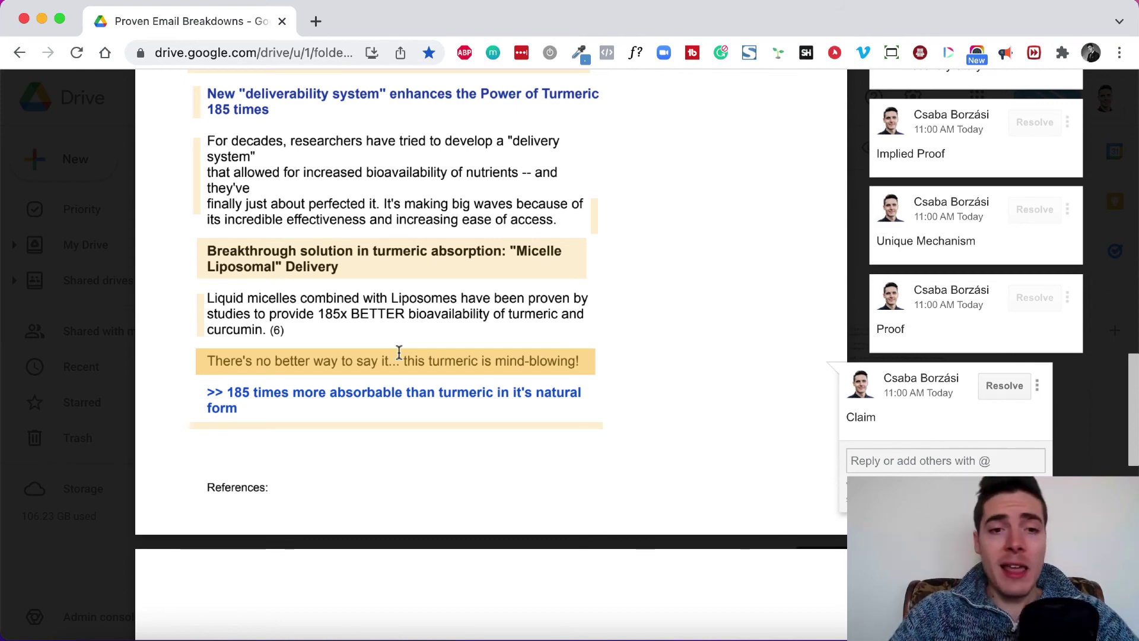
left_click(200, 309)
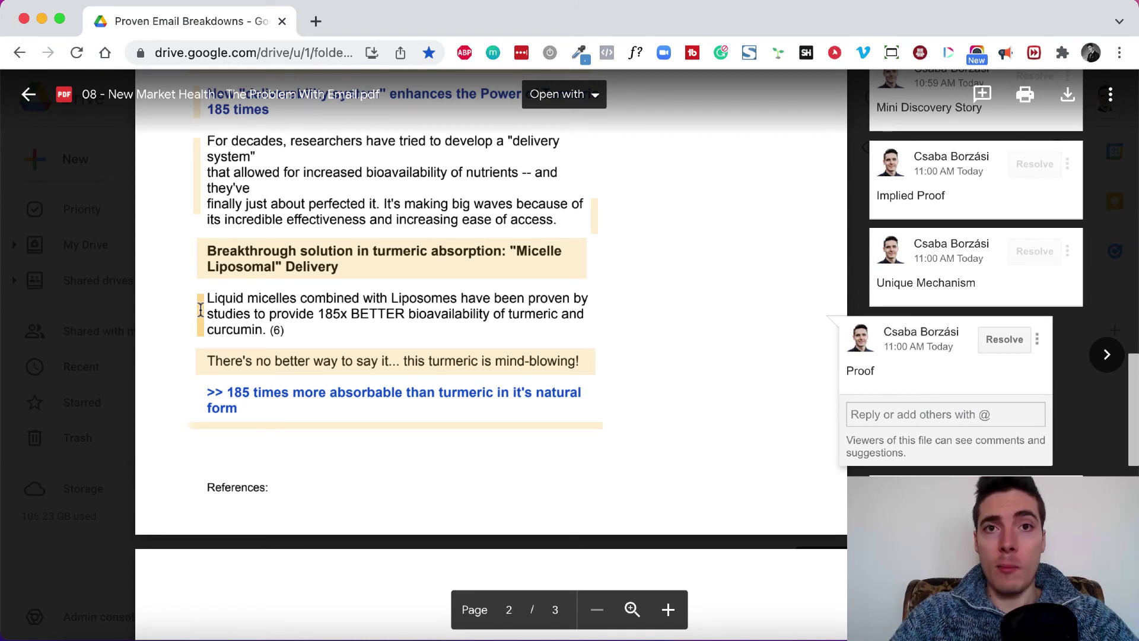
left_click(286, 428)
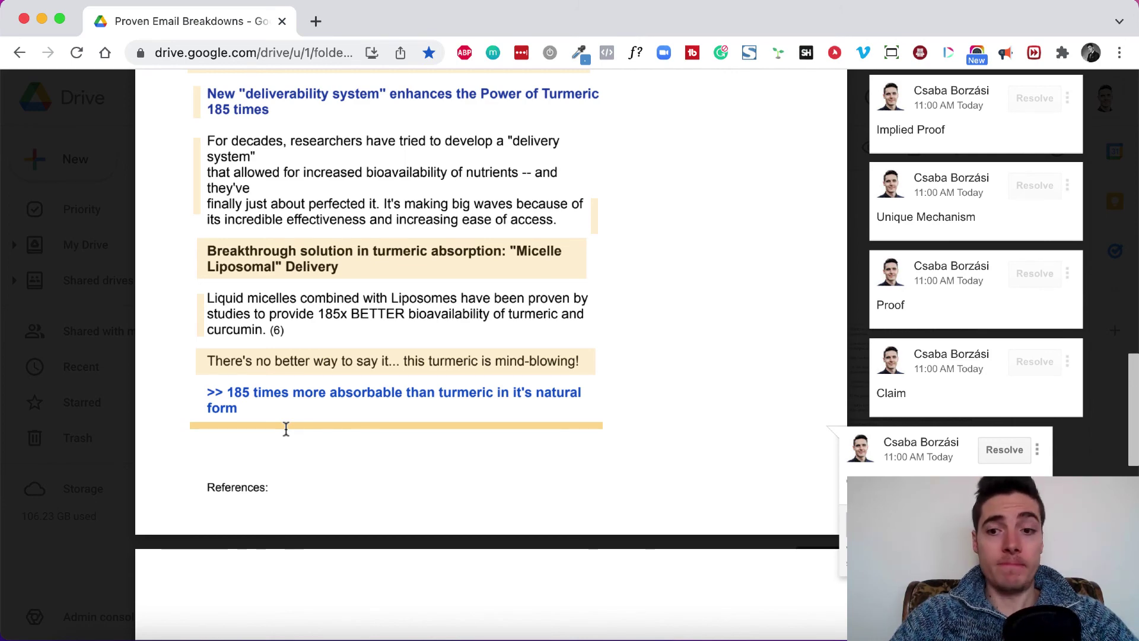
Step: Scroll back to the top of page 1, then down through the reasons list to Promotes Radiant Skin
scroll(508, 417, "down", 9)
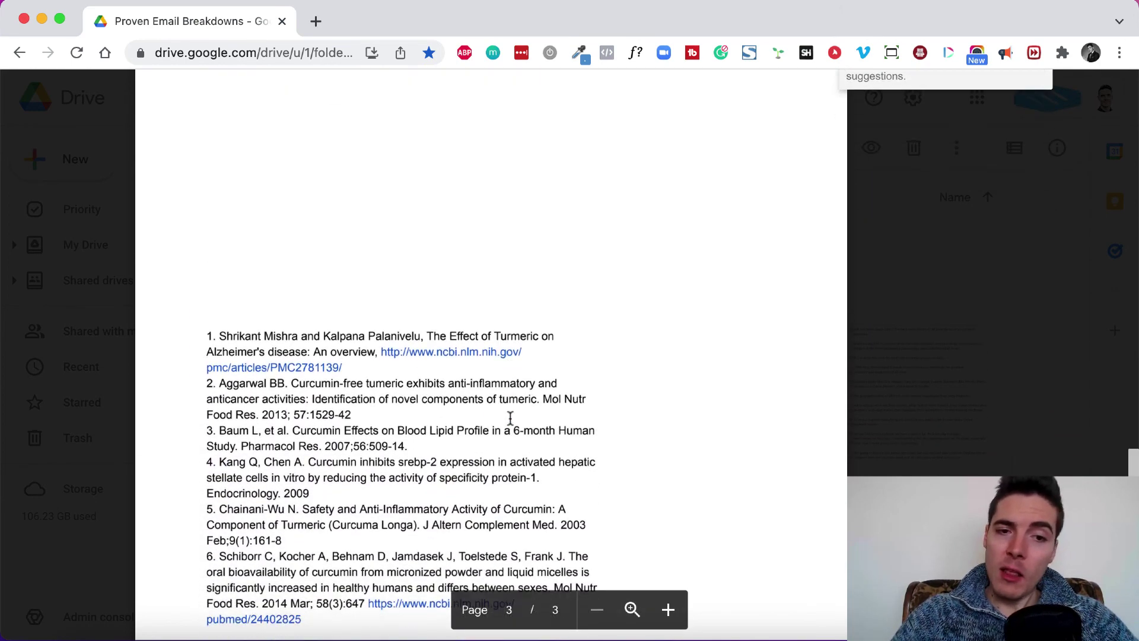
scroll(510, 418, "up", 8)
scroll(510, 418, "up", 20)
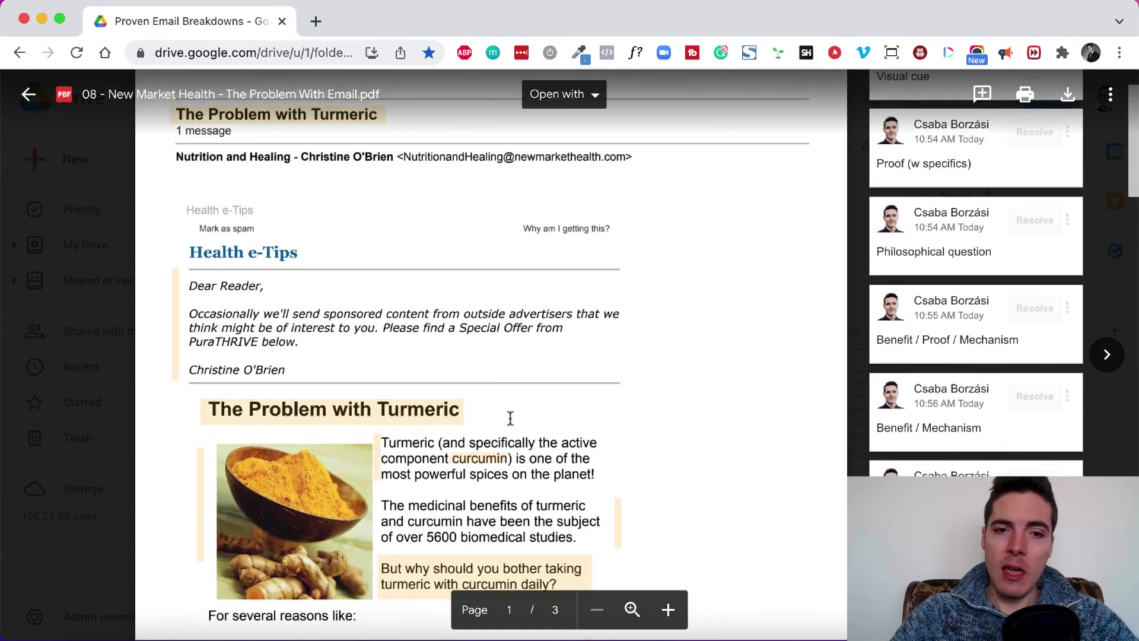
scroll(510, 418, "up", 2)
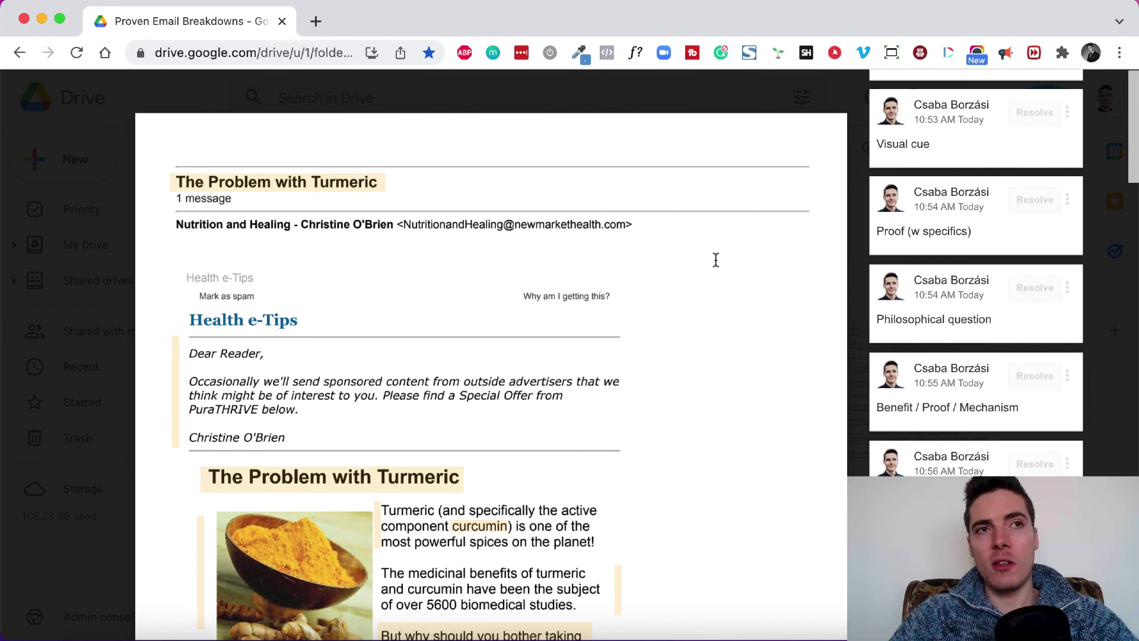
scroll(715, 260, "down", 10)
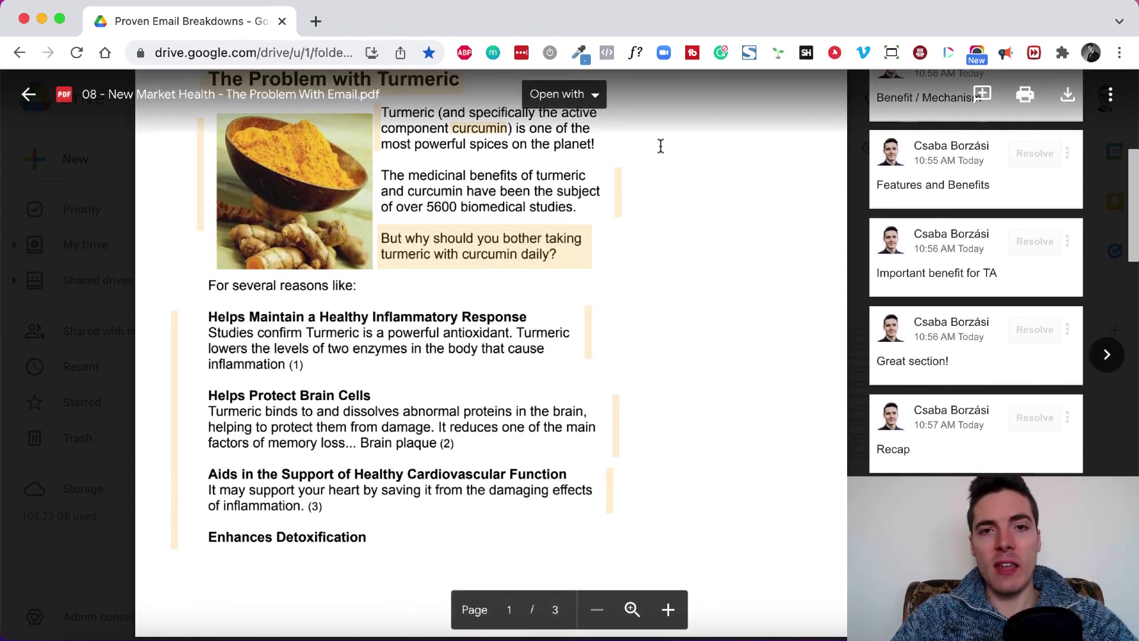
scroll(661, 146, "down", 14)
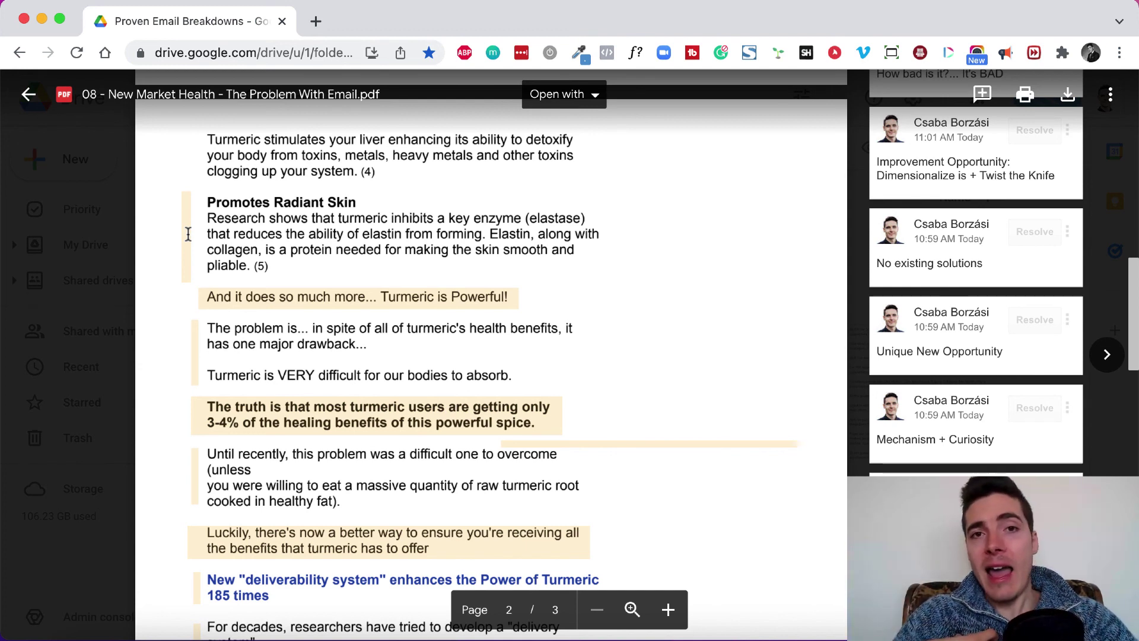
Step: Scroll down page 2 past the deliverability system section to the Micelle Liposomal delivery comments
scroll(188, 234, "down", 1)
scroll(188, 234, "down", 3)
scroll(205, 236, "down", 3)
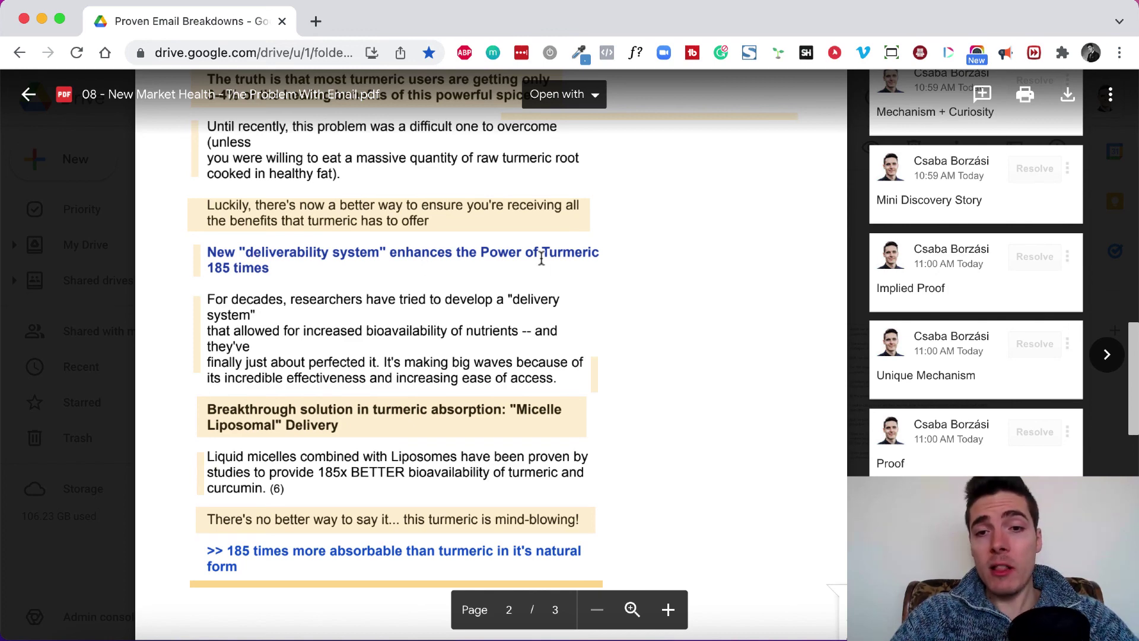
Step: Bring the turmeric email PDF back to page 1's top, showing the 'Visual cue' and 'Proof (w specifics)' comments
scroll(541, 259, "up", 8)
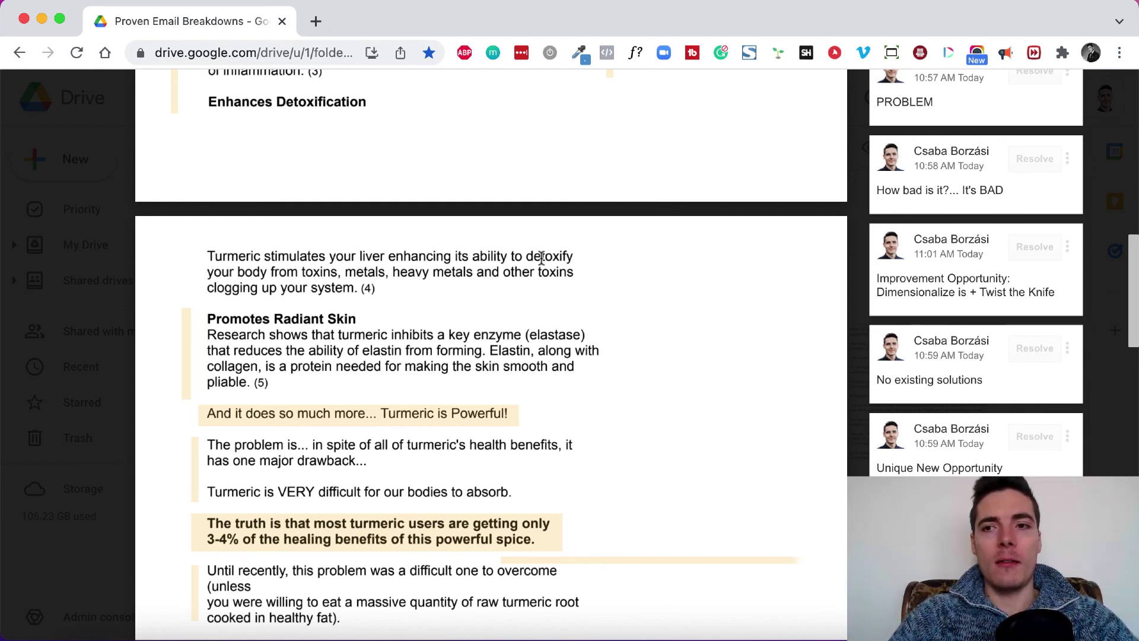
scroll(356, 258, "up", 15)
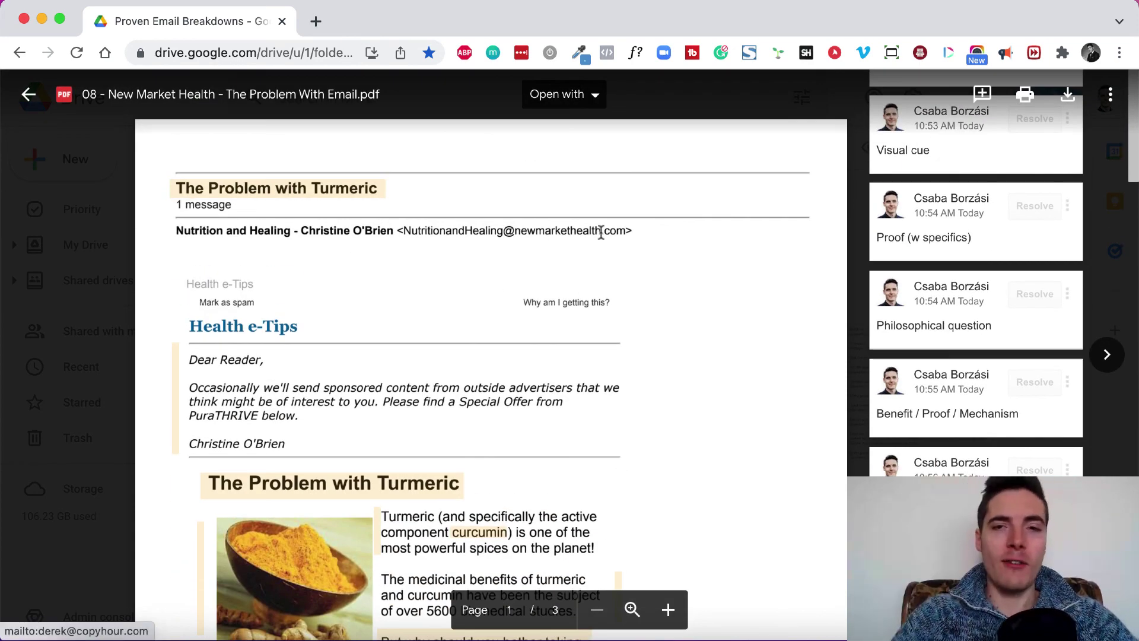
left_click(607, 2)
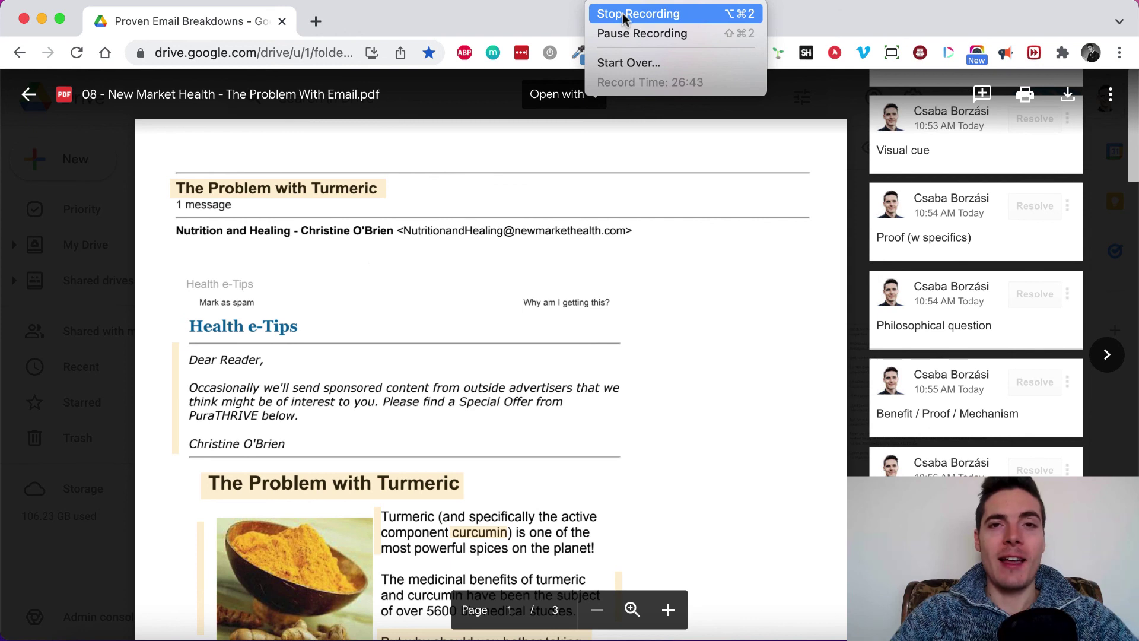